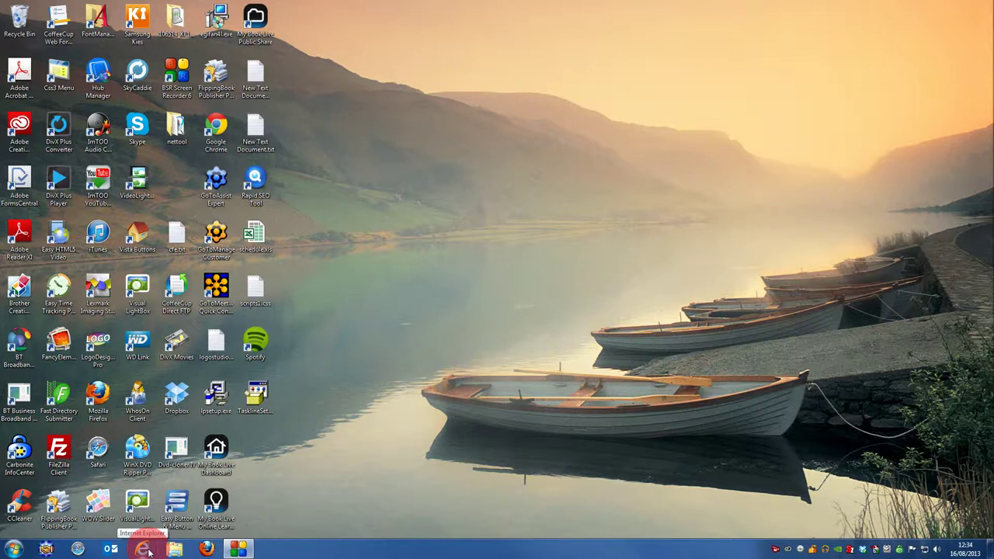
# Open Internet Explorer maximized and go via Serif to the PhotoPlus Starter Edition page.
pyautogui.click(149, 552)
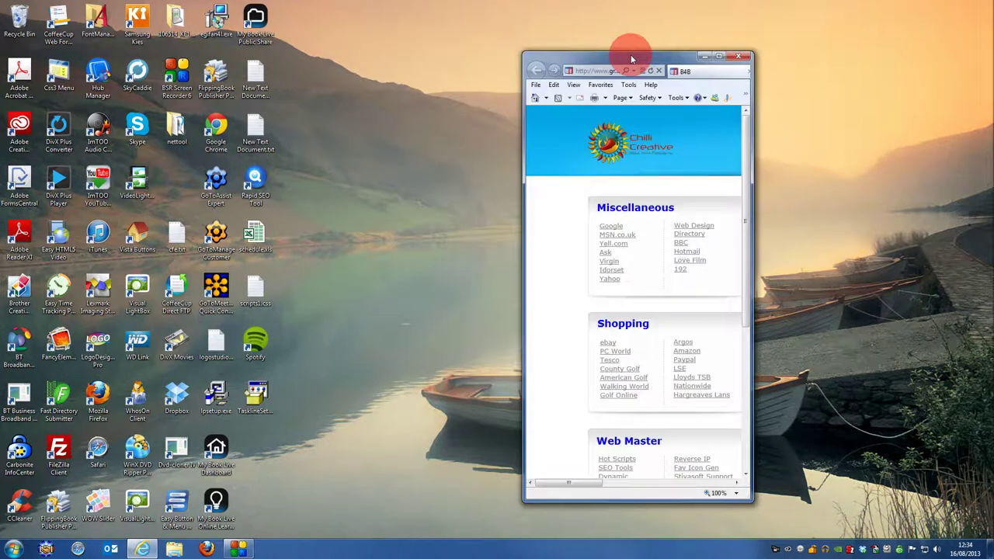
pyautogui.doubleClick(632, 49)
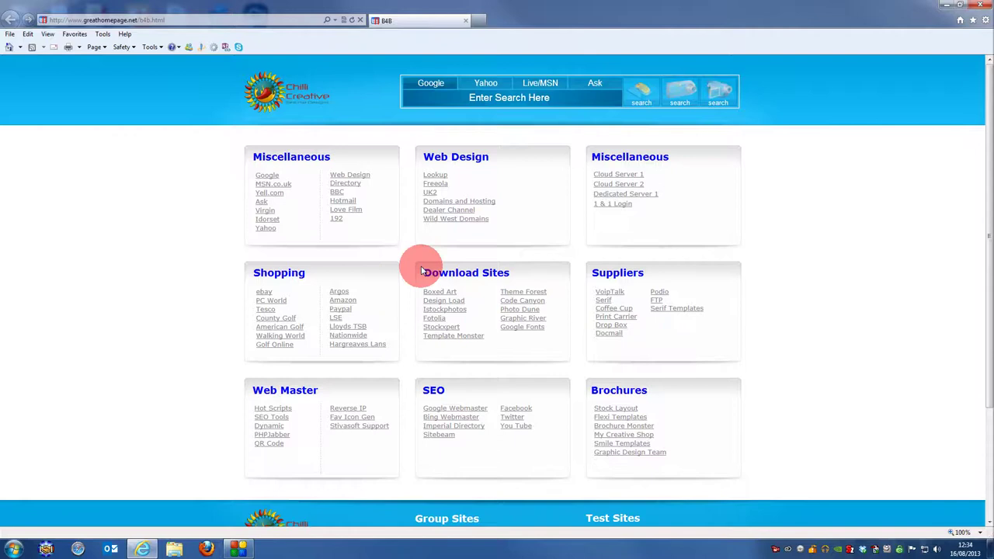
pyautogui.click(600, 303)
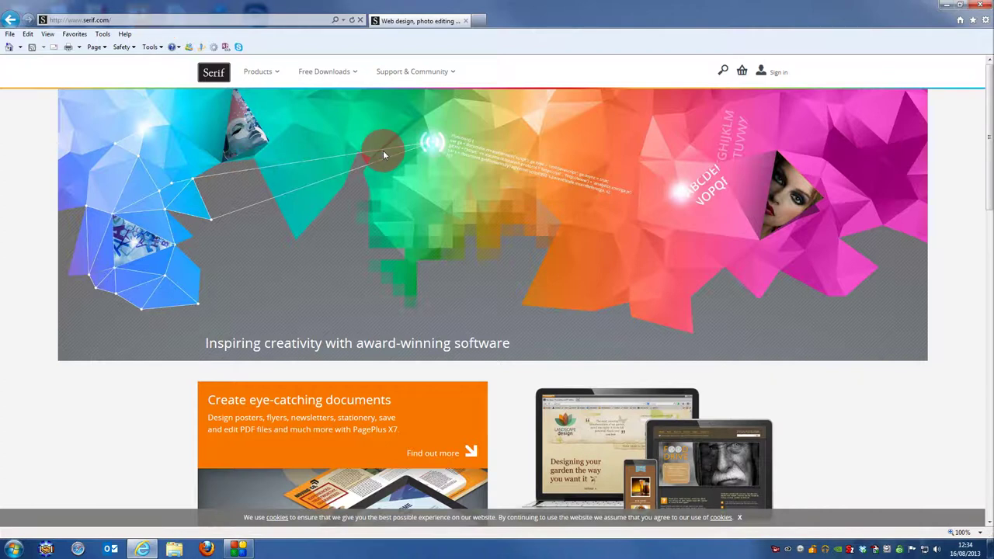
pyautogui.scroll(-13, 381, 159)
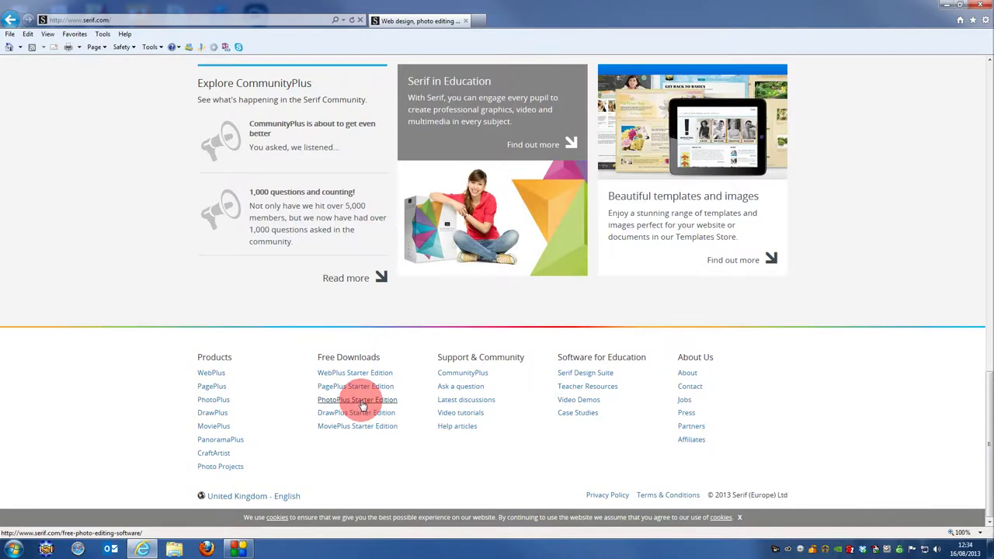
pyautogui.click(361, 401)
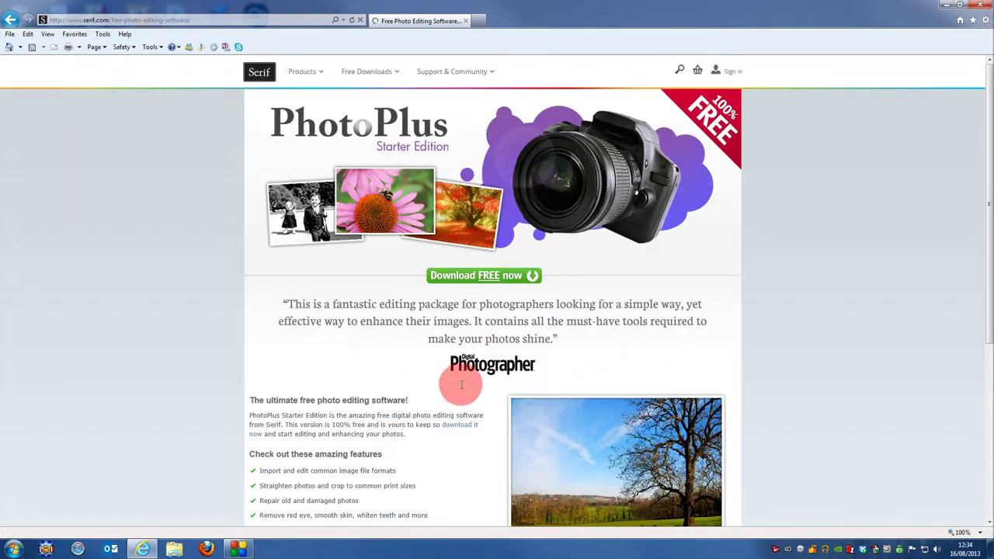
# Request the free download, continue past the login page, then close Internet Explorer.
pyautogui.click(497, 280)
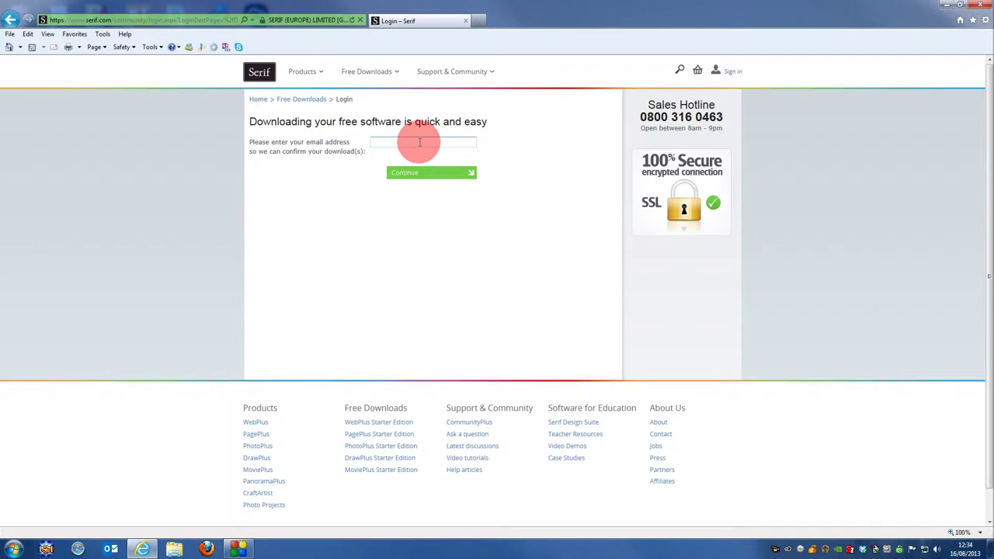
pyautogui.click(426, 172)
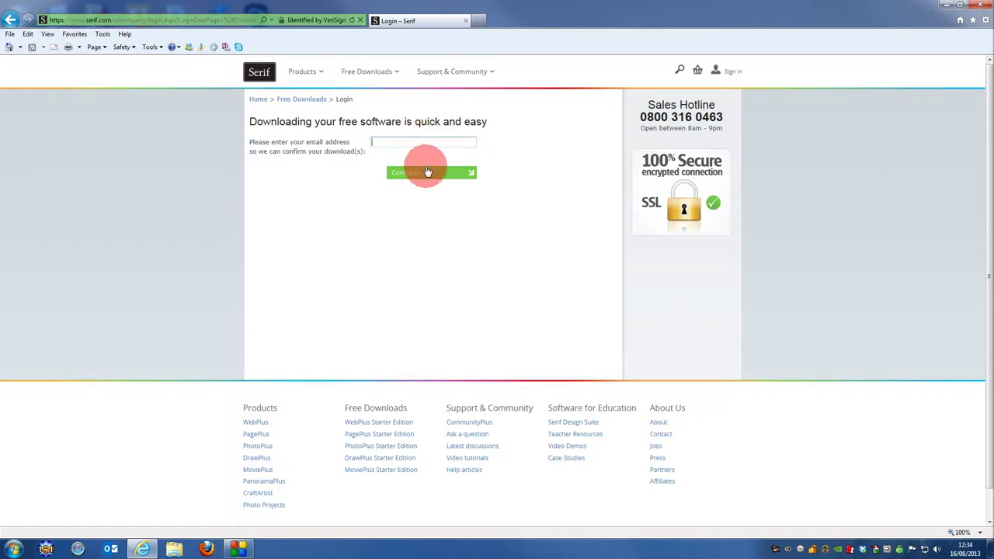
pyautogui.click(467, 24)
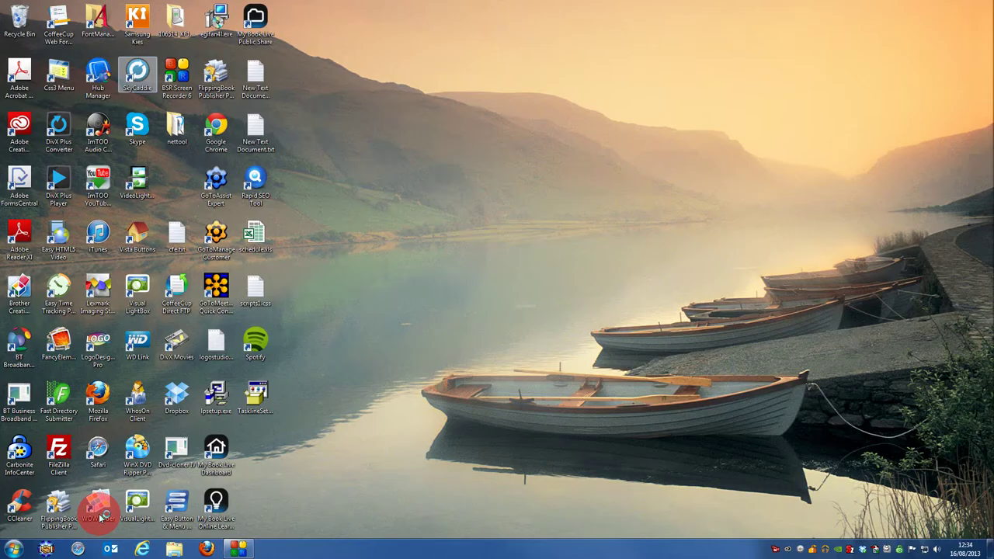
# Launch PhotoPlus Starter Edition from All Programs > Serif Applications.
pyautogui.click(13, 549)
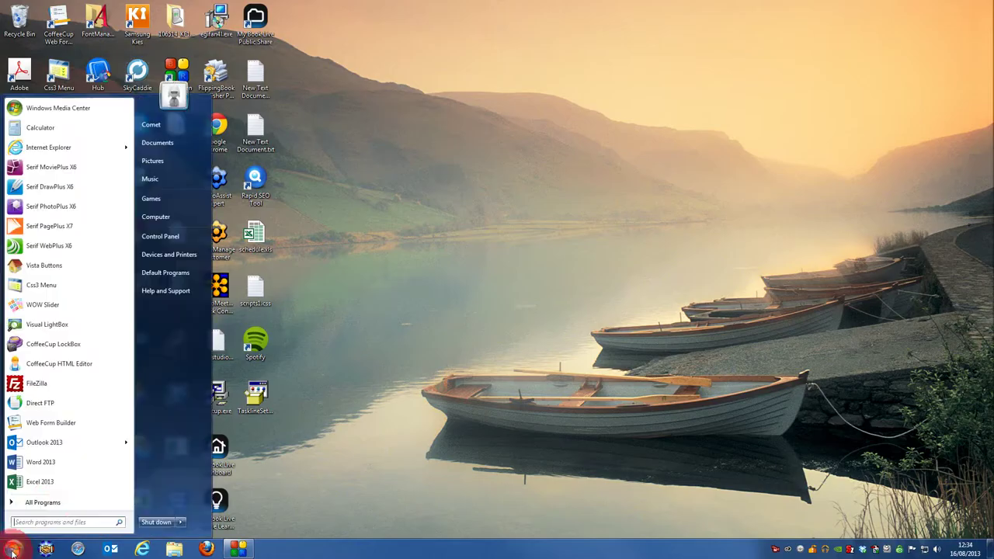
pyautogui.click(47, 503)
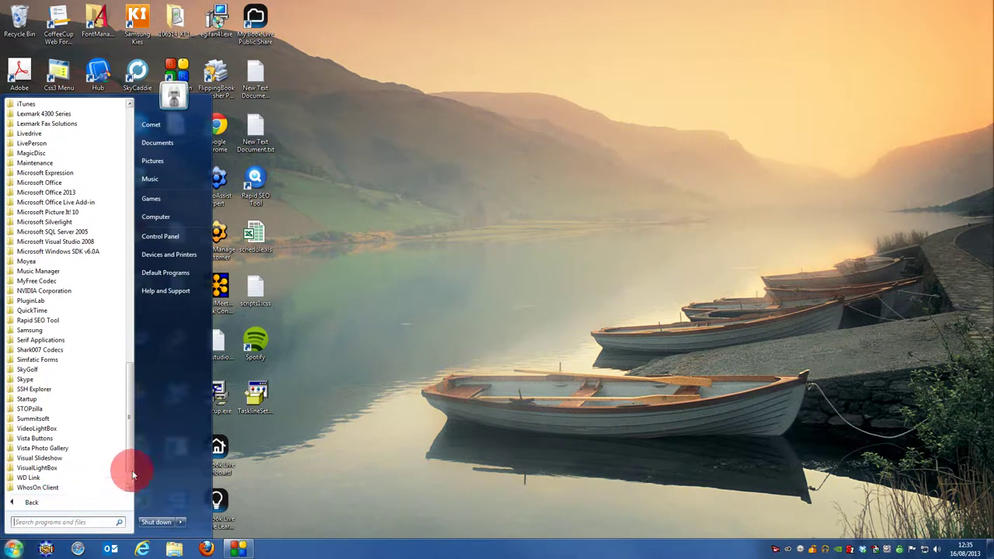
pyautogui.click(47, 340)
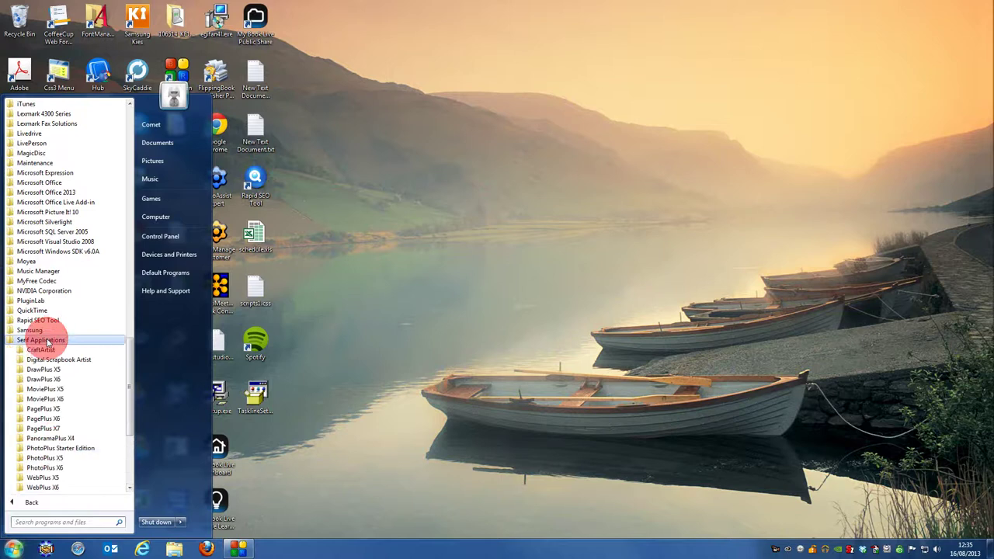
pyautogui.click(66, 449)
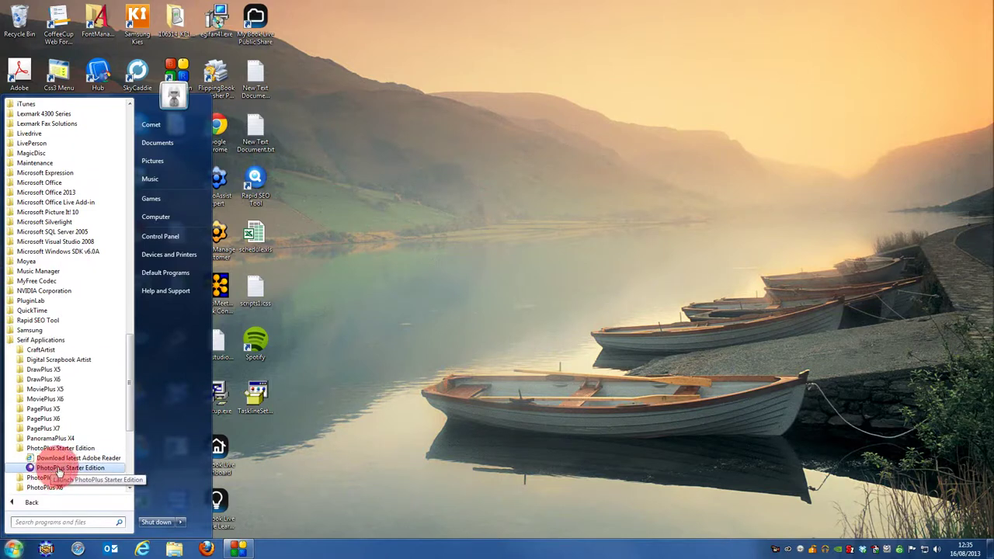
pyautogui.click(62, 468)
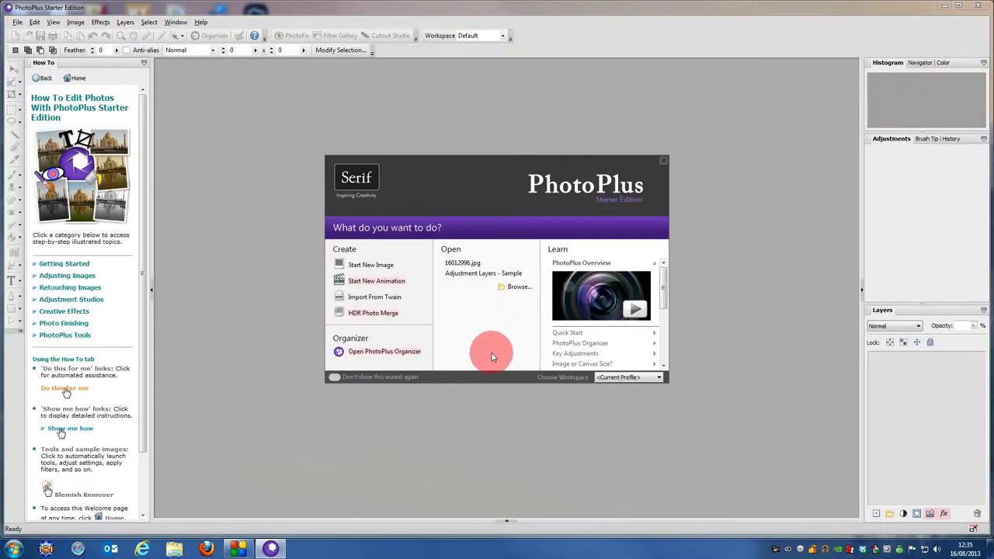
# Close the startup wizard to reveal the empty workspace and How To panel.
pyautogui.click(663, 160)
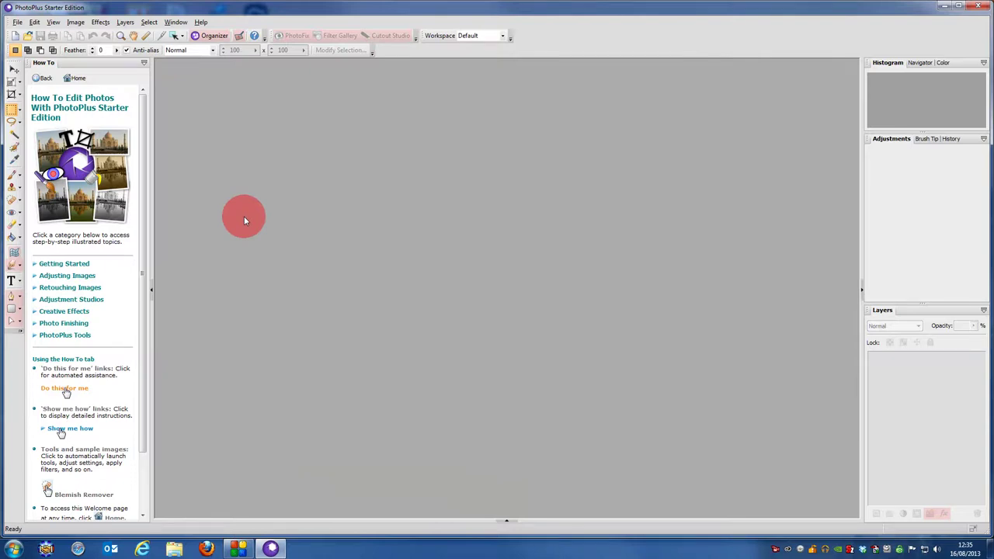
# Open 16012996.jpg from the Brochures4Business > Project 01 folder.
pyautogui.click(30, 37)
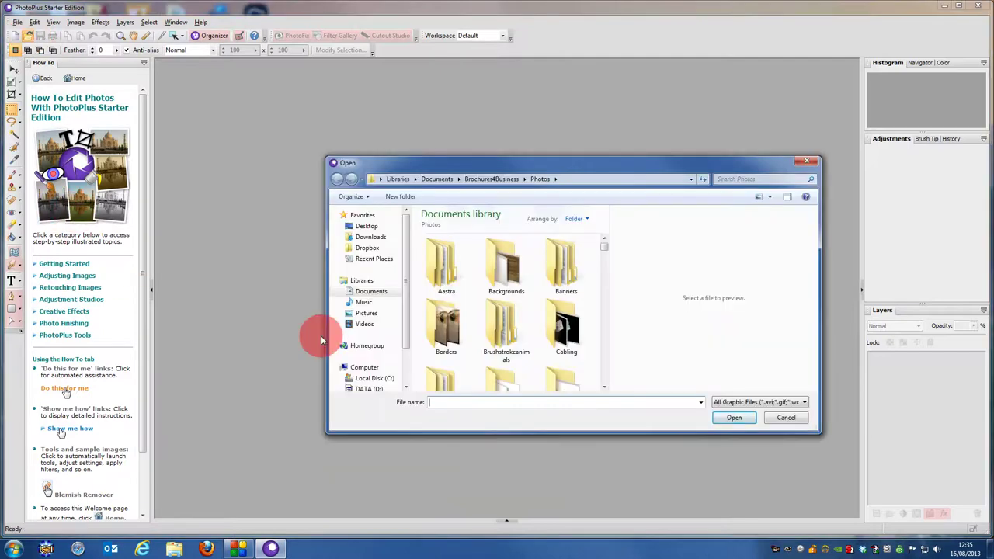
pyautogui.click(487, 179)
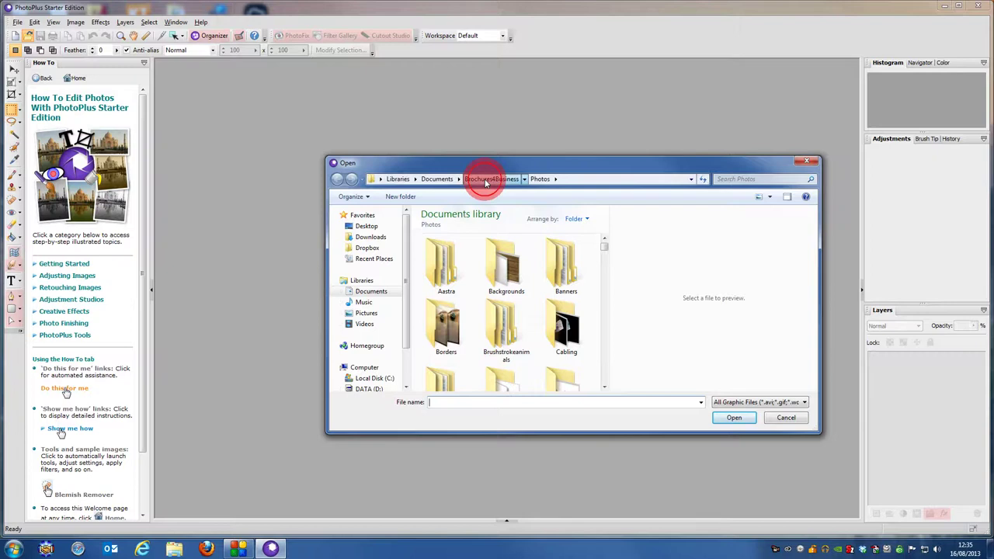
pyautogui.click(604, 386)
pyautogui.doubleClick(444, 315)
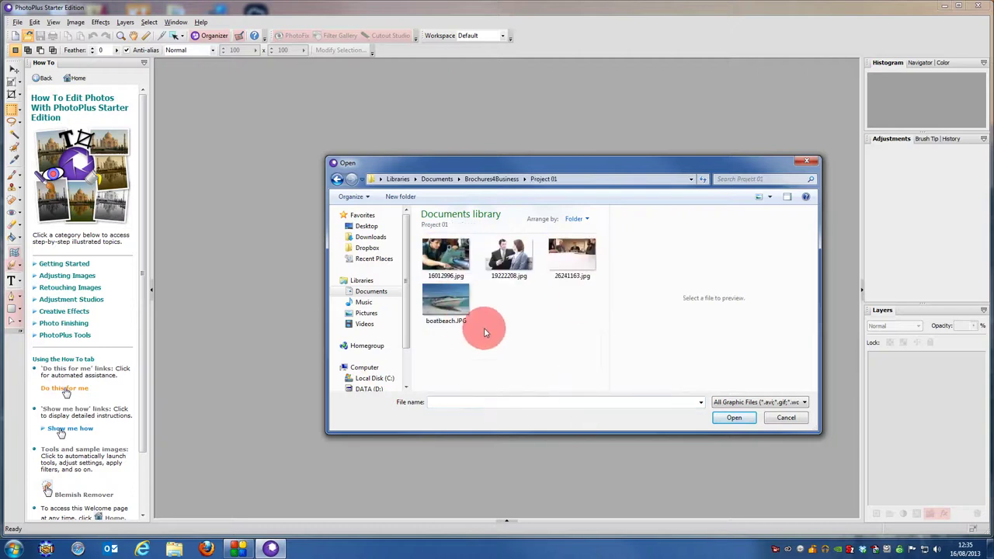
pyautogui.doubleClick(445, 256)
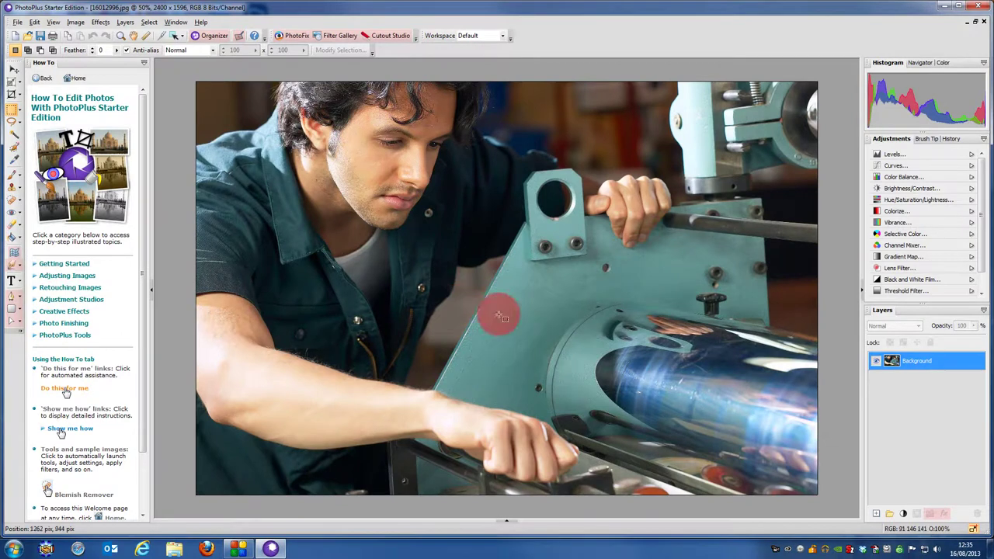
# Change the image width from 2400 to 1000 pixels, keeping aspect ratio (1000 × 665).
pyautogui.click(75, 22)
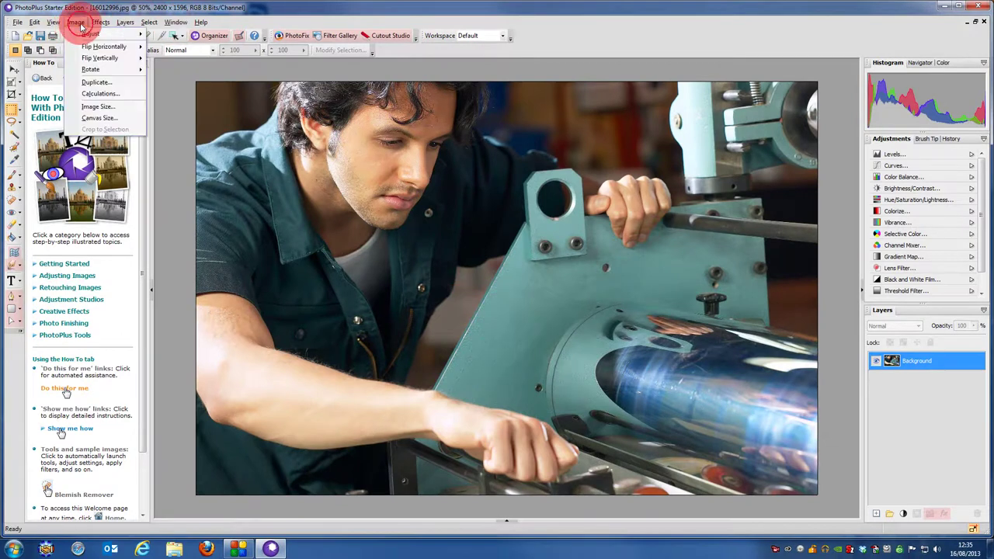
pyautogui.click(93, 106)
pyautogui.doubleClick(460, 232)
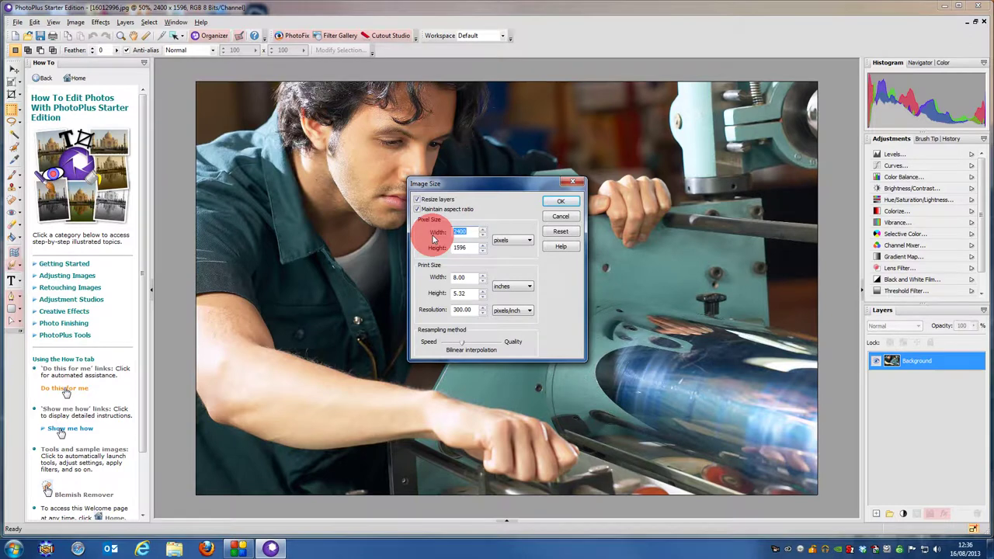
pyautogui.write('1000')
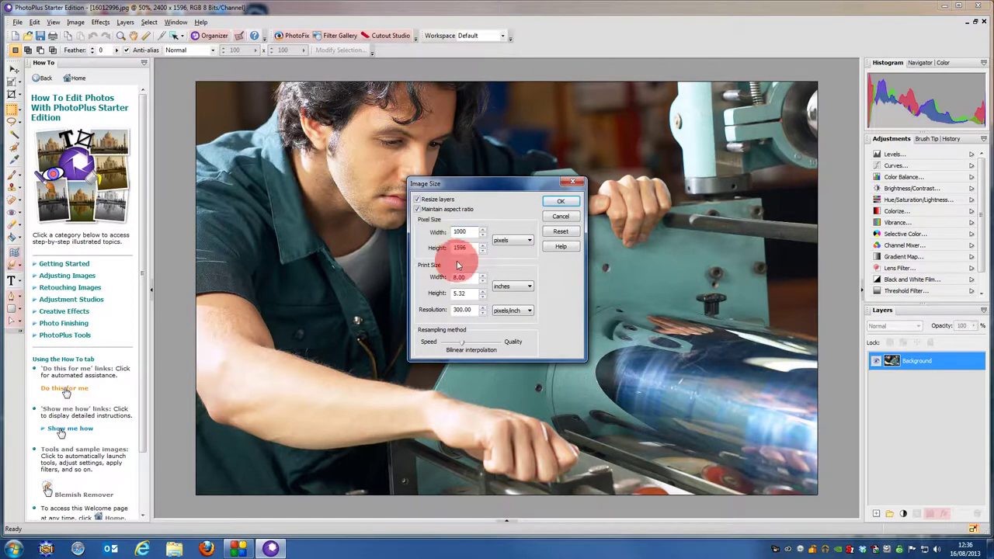
pyautogui.click(562, 202)
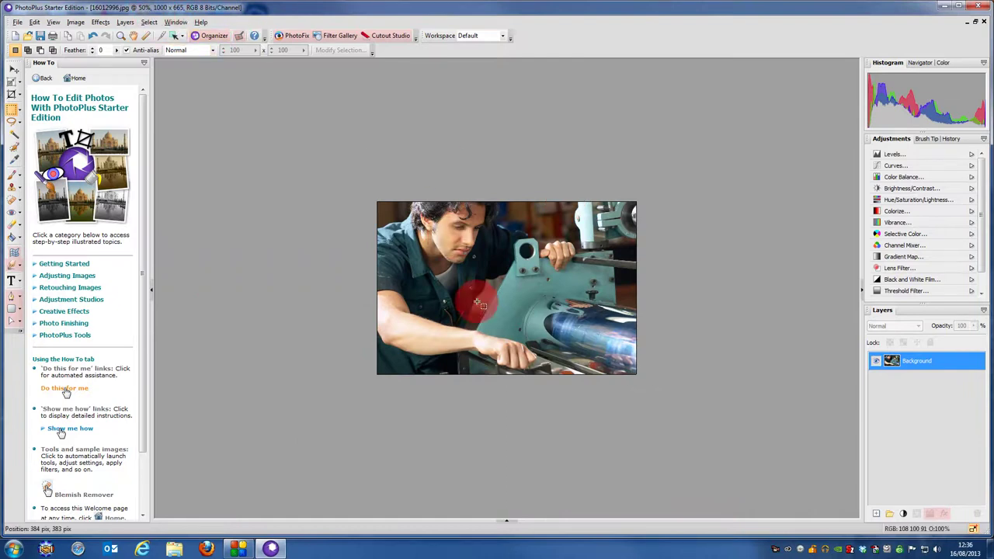
pyautogui.scroll(1, 474, 299)
pyautogui.scroll(1, 479, 304)
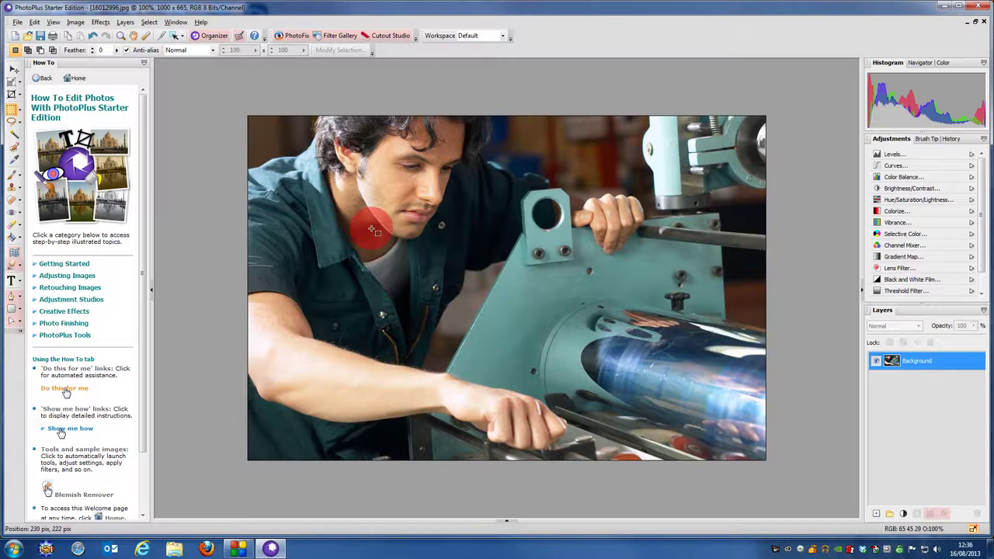
# Start a JPEG export with the Optimizer quality set to 90.
pyautogui.click(17, 22)
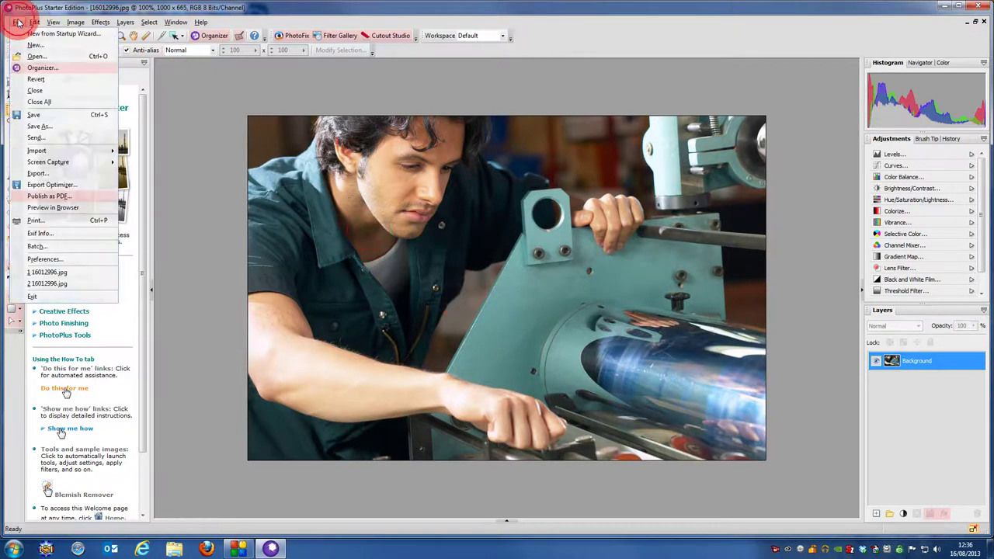
pyautogui.click(48, 174)
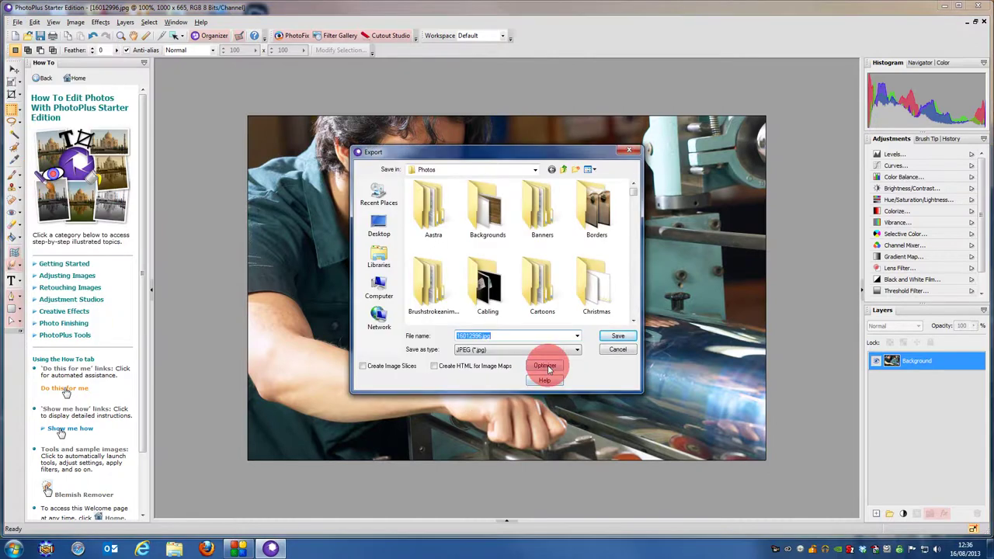
pyautogui.click(547, 367)
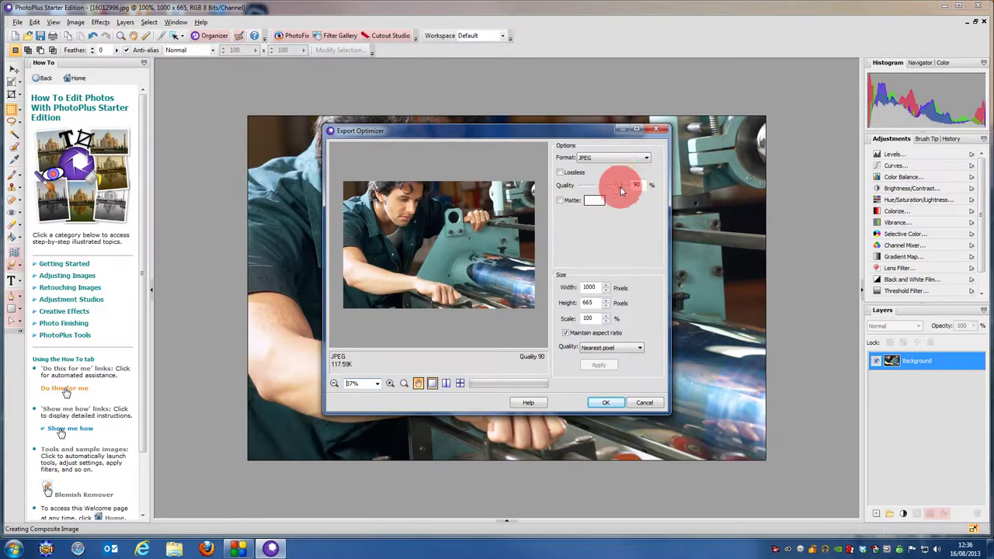
pyautogui.moveTo(620, 187); pyautogui.dragTo(632, 184)
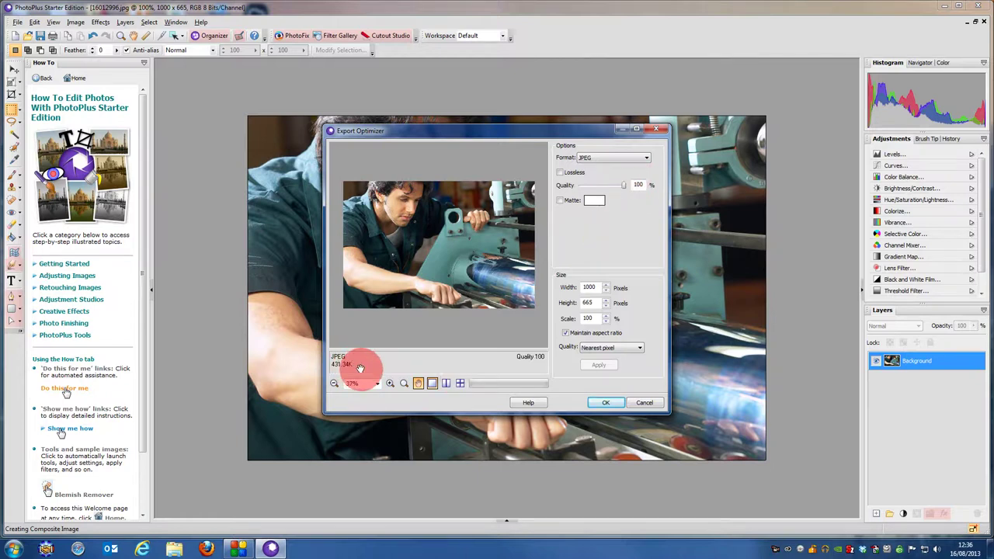
pyautogui.moveTo(628, 182); pyautogui.dragTo(619, 185)
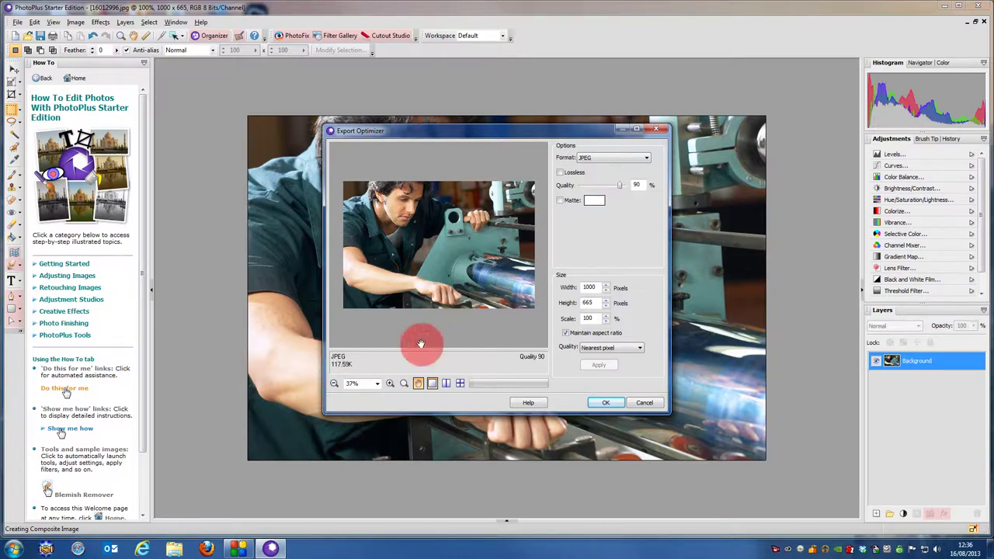
pyautogui.click(608, 403)
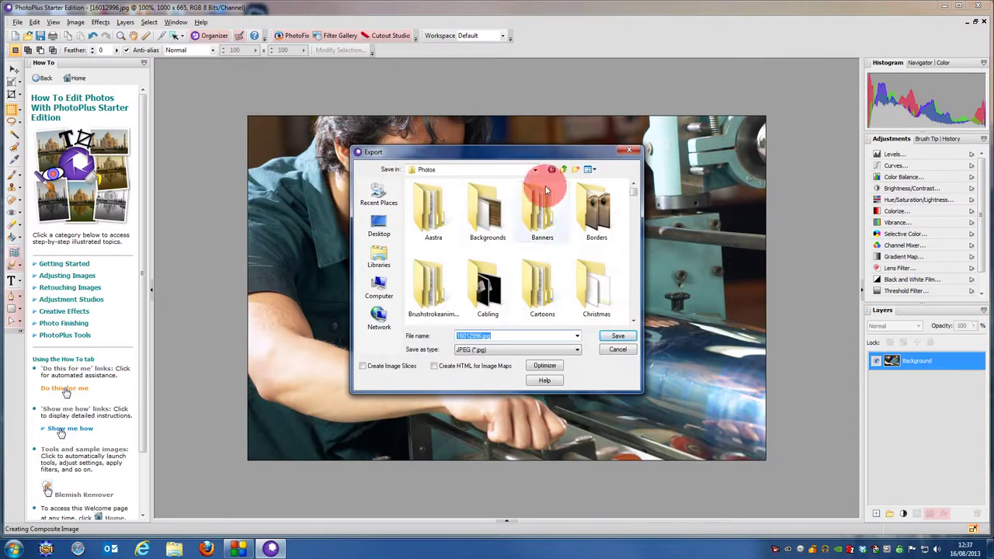
pyautogui.click(565, 169)
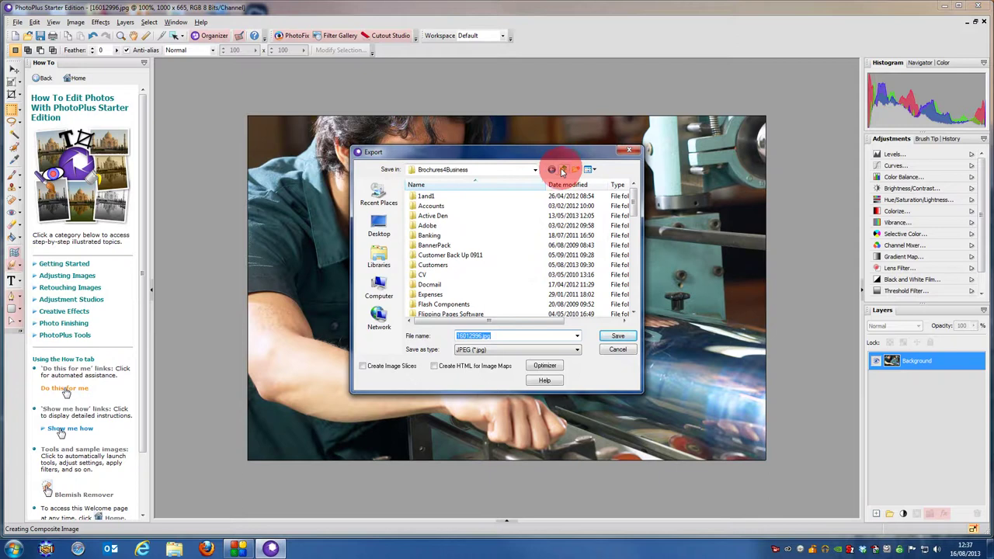
pyautogui.click(635, 295)
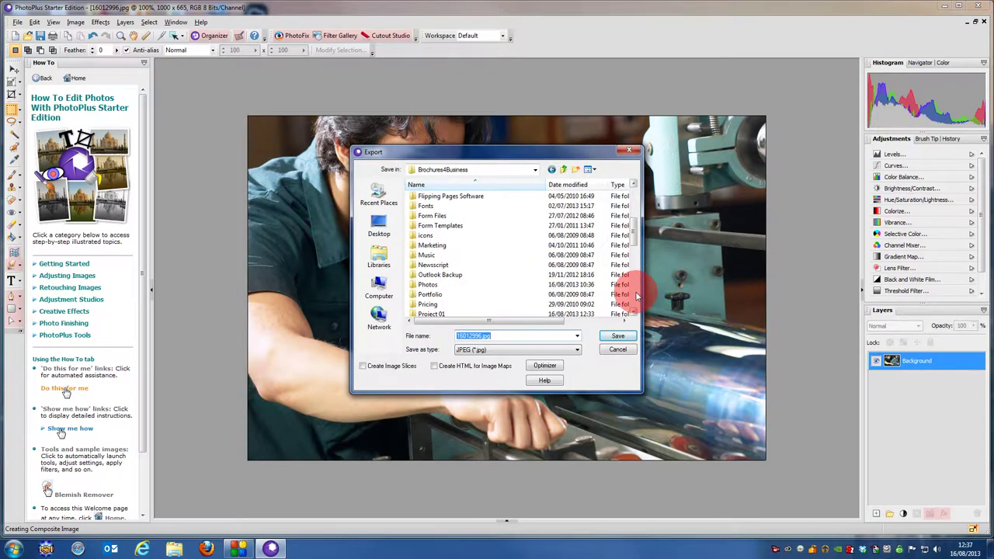
pyautogui.doubleClick(439, 315)
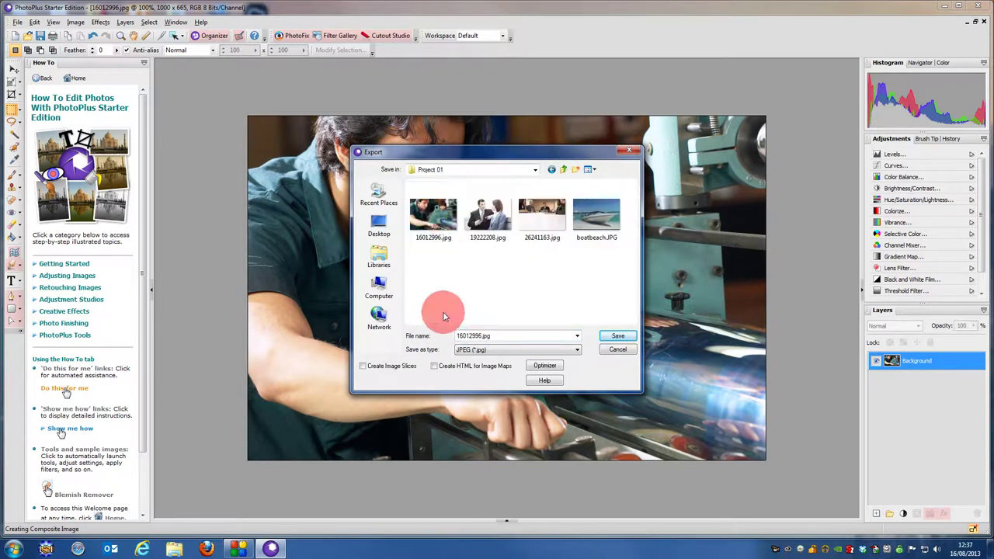
pyautogui.moveTo(449, 335); pyautogui.dragTo(481, 336)
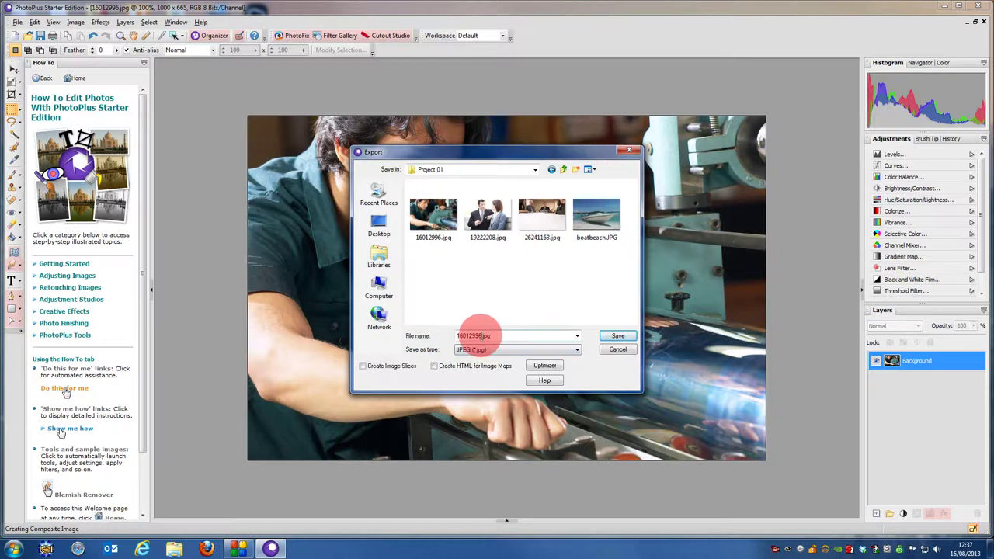
pyautogui.doubleClick(482, 336)
pyautogui.click(479, 335)
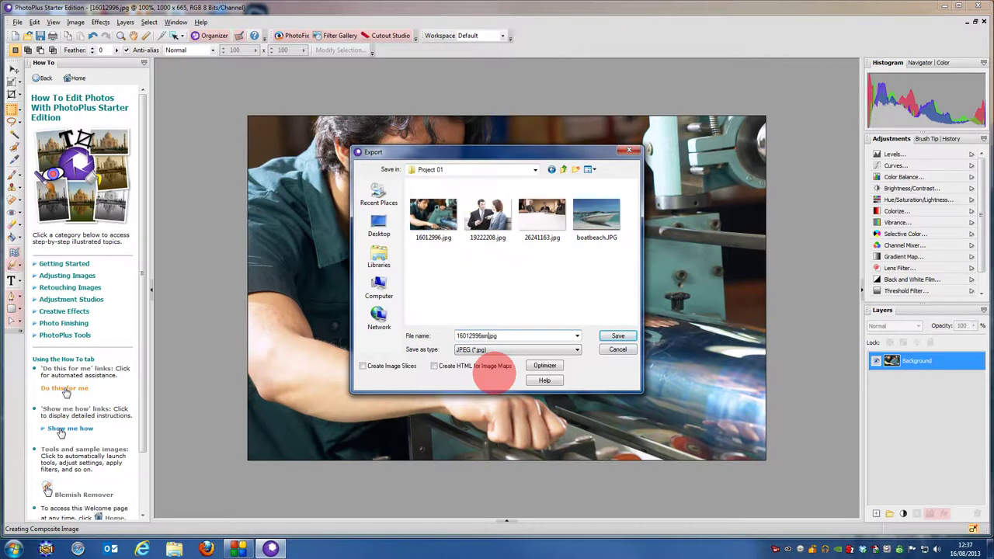
pyautogui.click(617, 336)
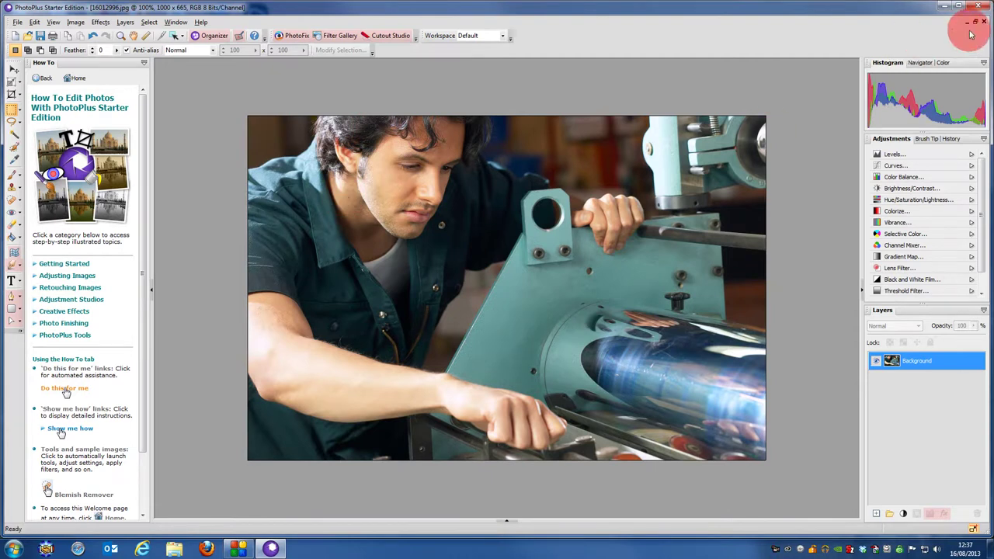
# Close 16012996.jpg without saving changes, then open 19222208.jpg.
pyautogui.click(983, 22)
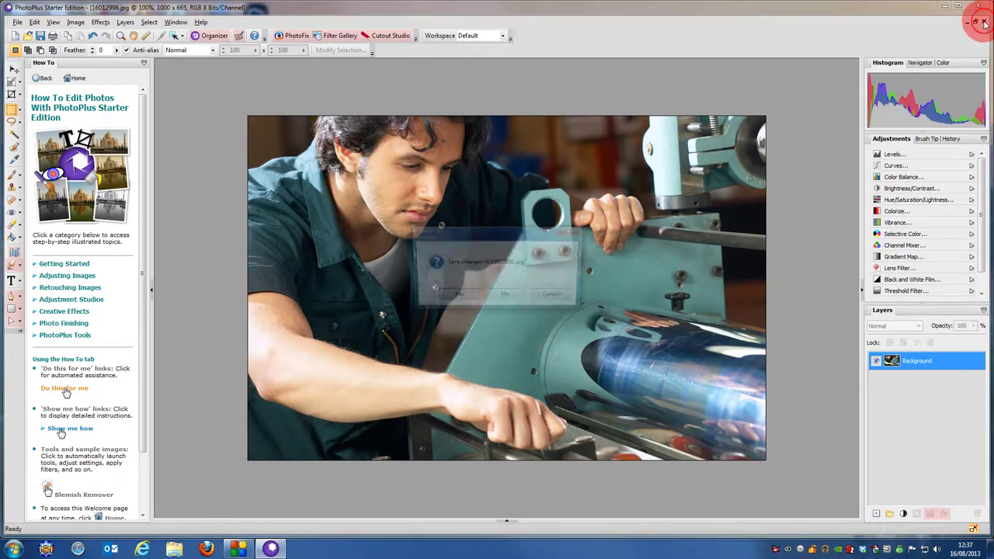
pyautogui.click(503, 296)
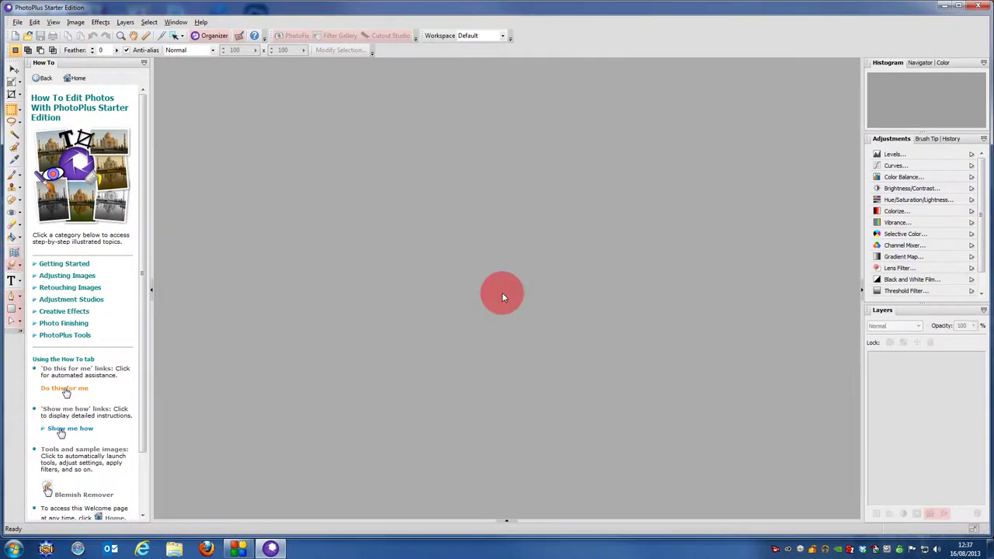
pyautogui.click(28, 35)
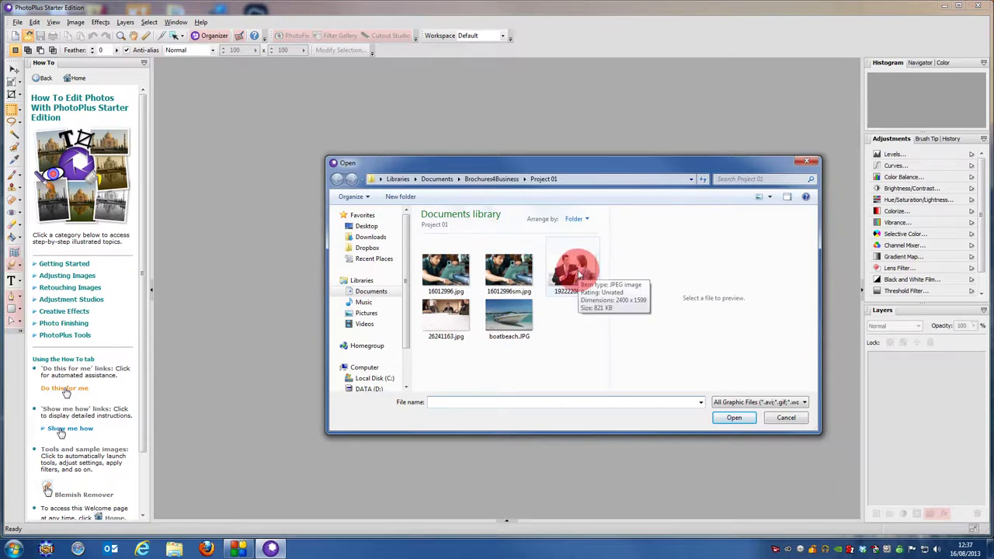
pyautogui.doubleClick(579, 274)
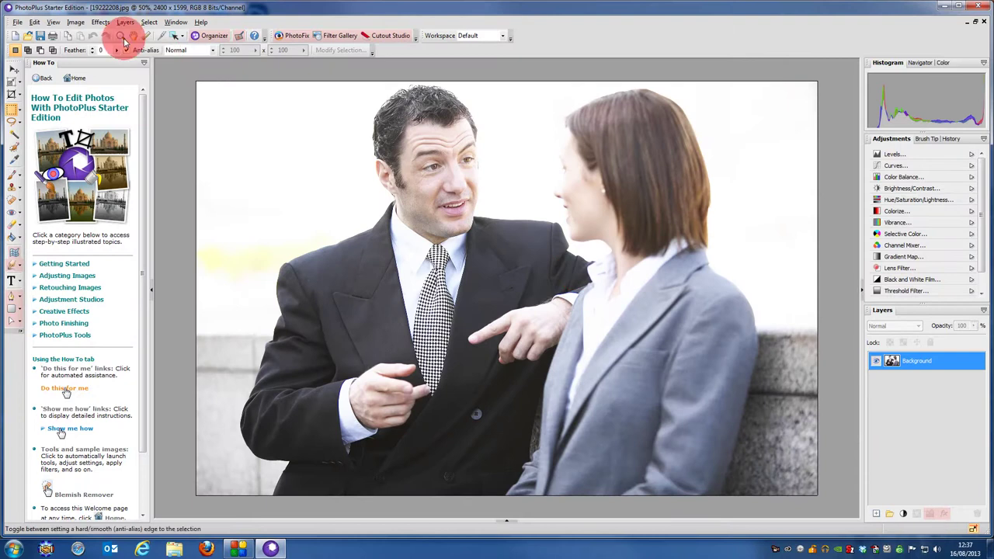
# Resize 19222208.jpg from 2400 to 1000 pixels wide (1000 × 666).
pyautogui.click(71, 23)
pyautogui.click(95, 96)
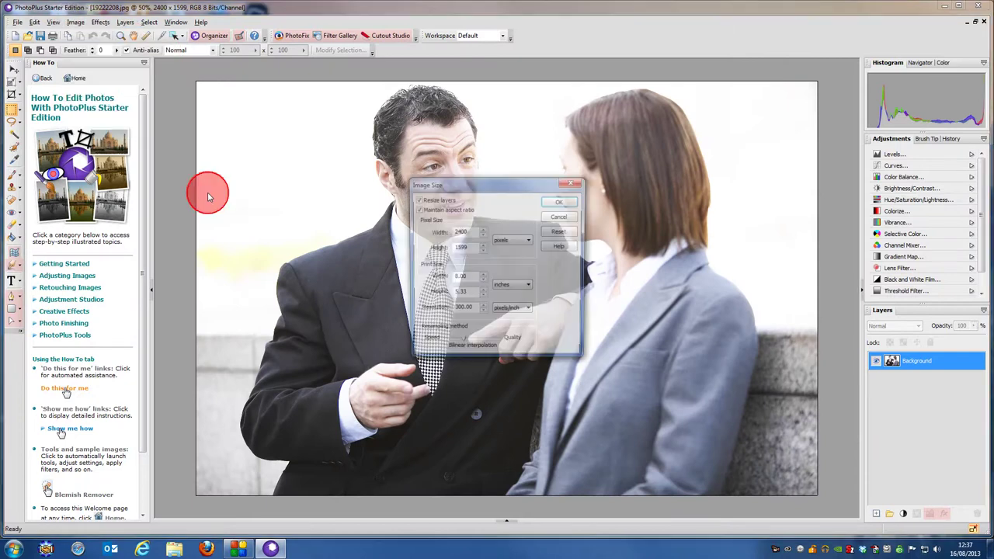
pyautogui.doubleClick(458, 232)
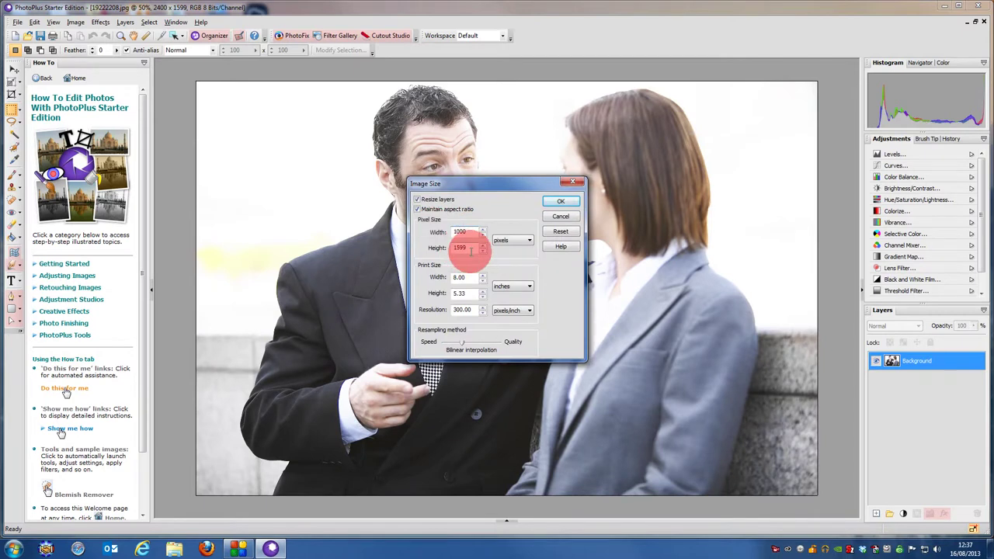
pyautogui.click(556, 204)
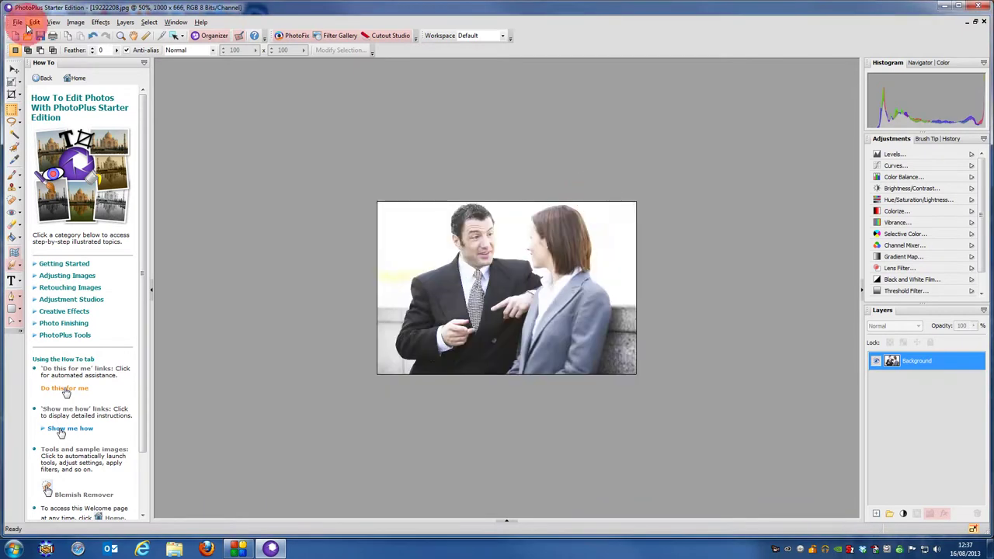
# Export it as 19222208sm.jpg at quality 90, then close the photo without saving.
pyautogui.click(17, 22)
pyautogui.click(38, 173)
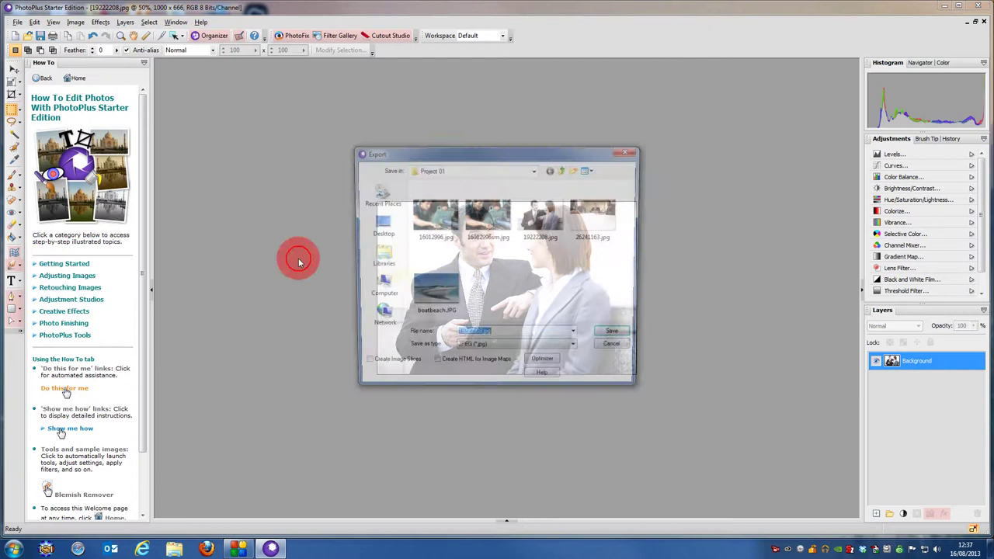
pyautogui.click(545, 366)
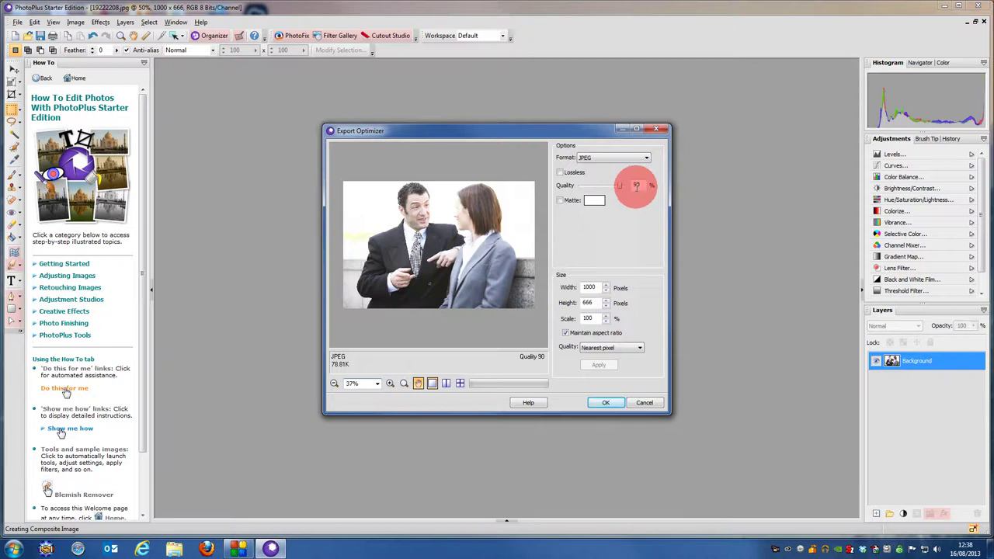
pyautogui.click(606, 402)
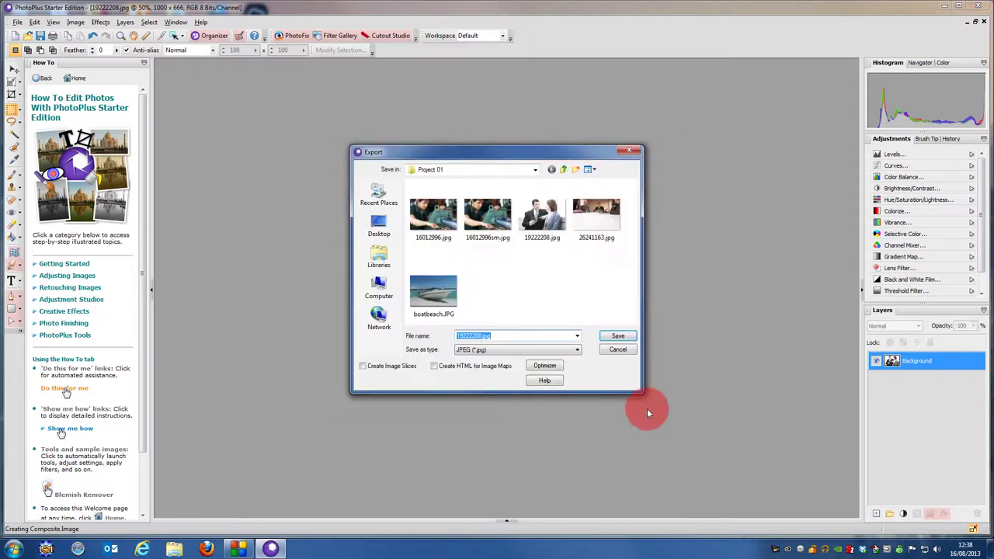
pyautogui.click(480, 335)
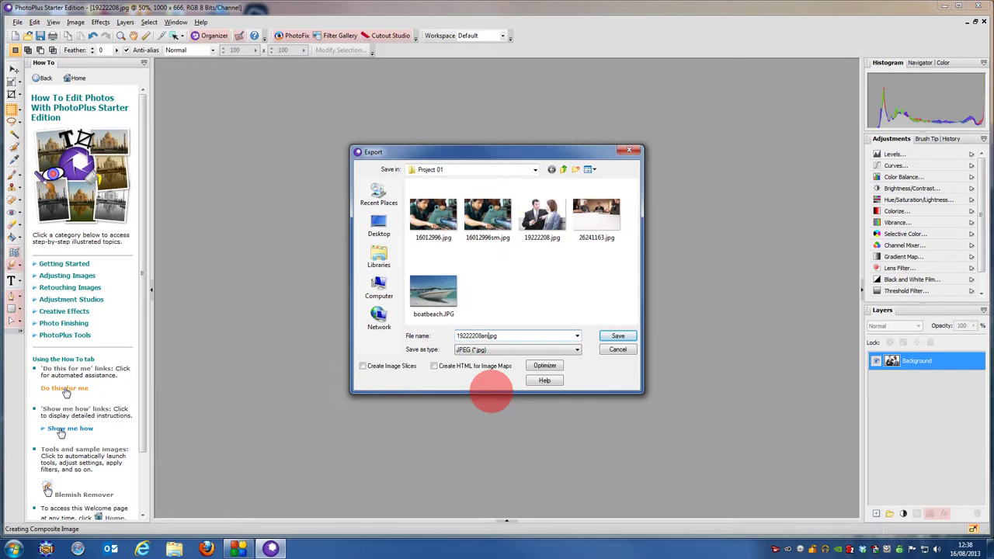
pyautogui.click(616, 336)
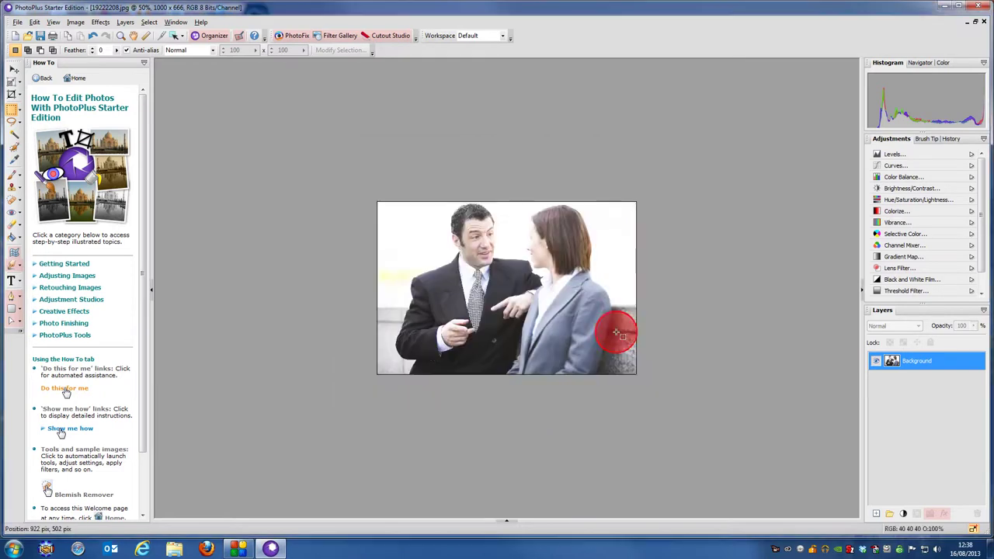
pyautogui.click(983, 22)
pyautogui.click(493, 291)
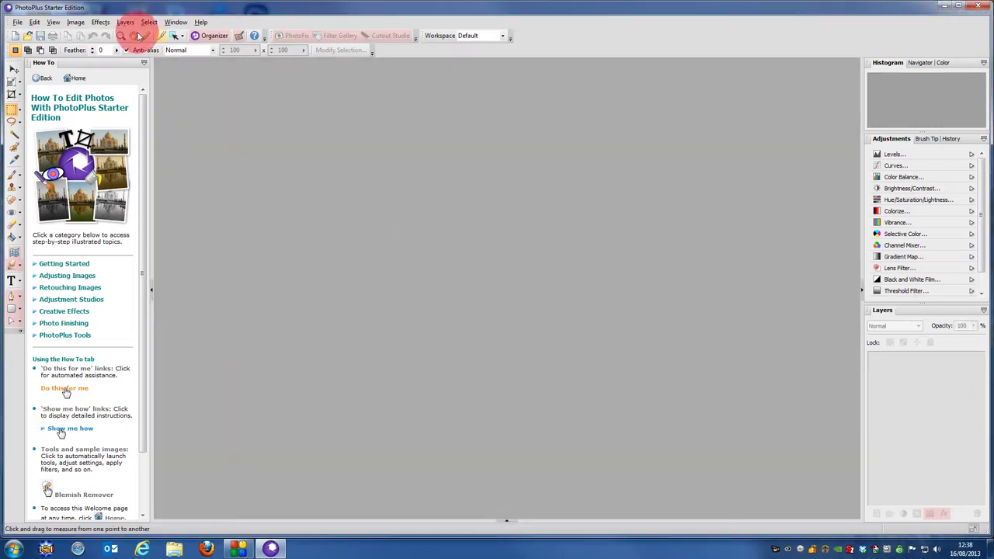
# Open 26241163.jpg and resize it to 1000 px wide (1000 × 664).
pyautogui.click(29, 38)
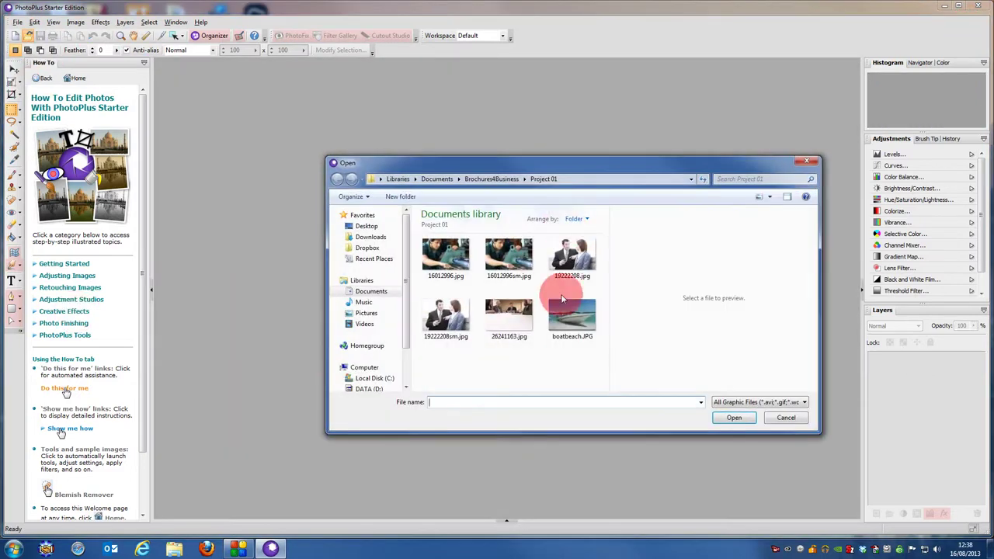
pyautogui.doubleClick(508, 318)
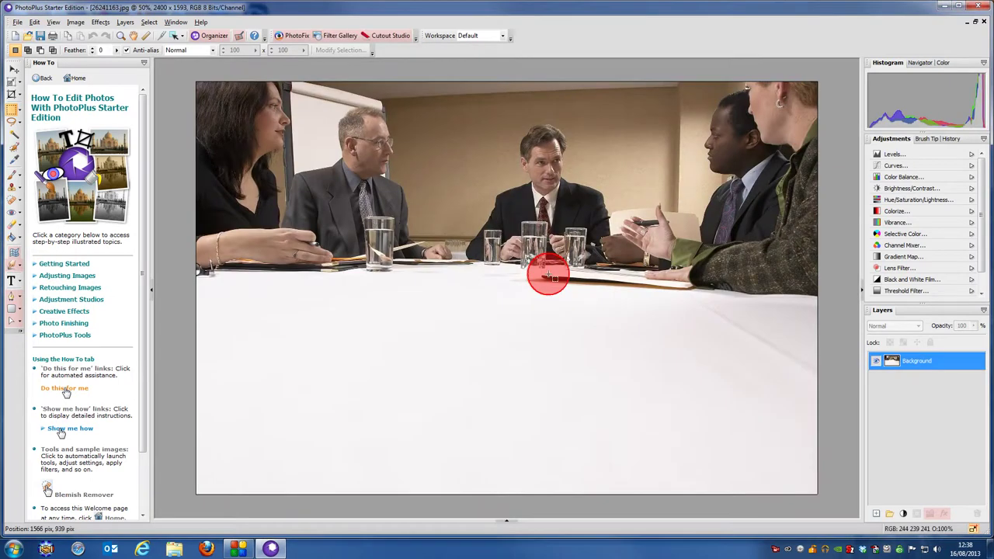
pyautogui.click(74, 22)
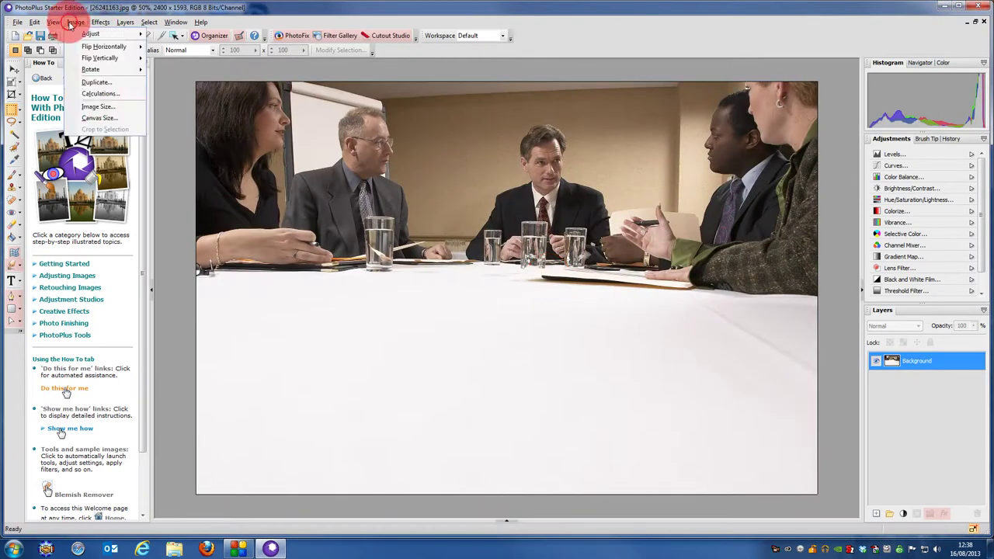
pyautogui.click(93, 93)
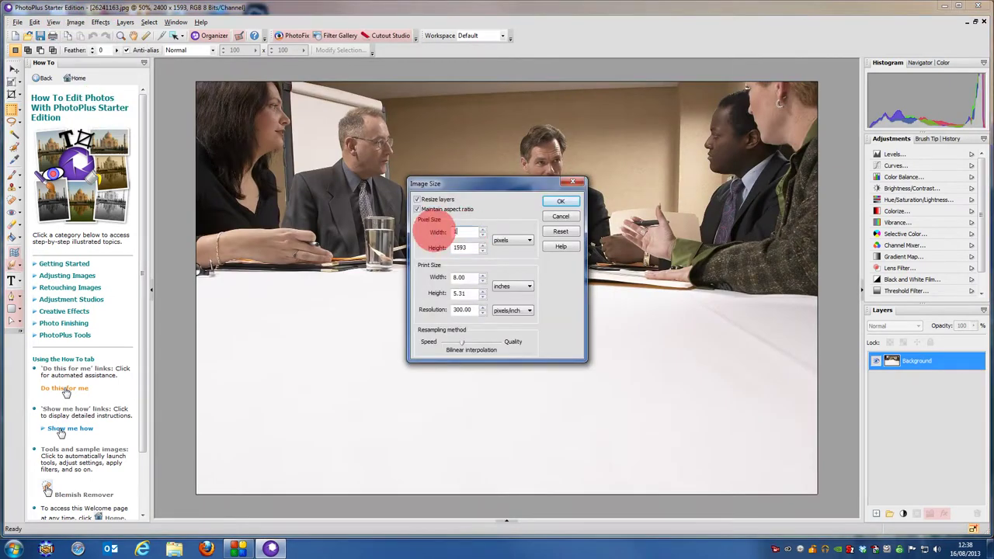
pyautogui.click(465, 247)
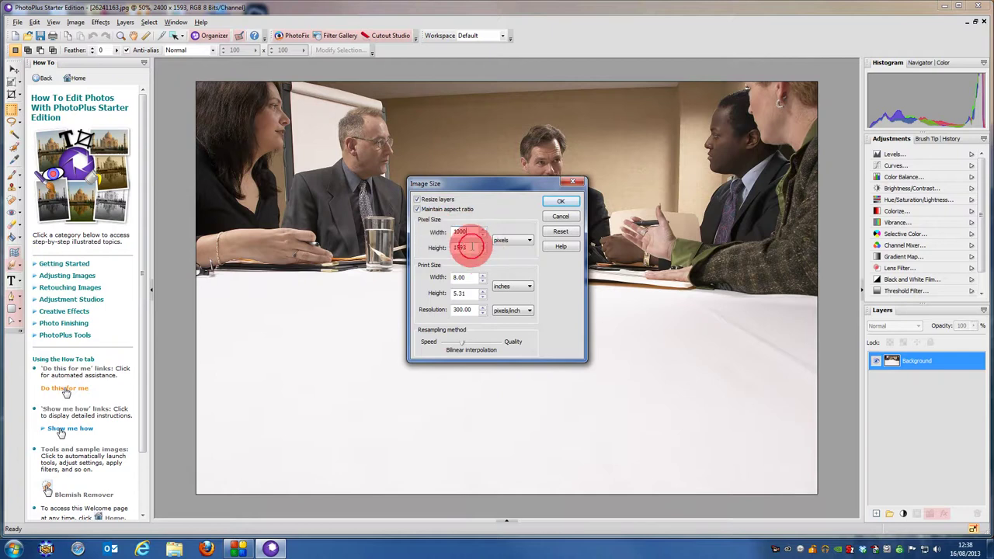
pyautogui.click(560, 201)
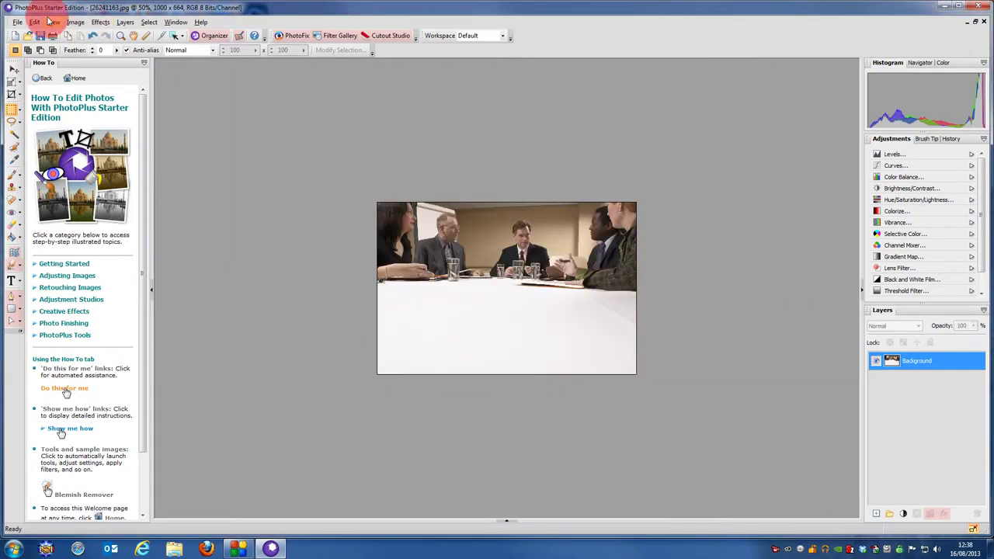
# Export the resized photo as 26241163sm.jpg, then close the original without saving.
pyautogui.click(17, 22)
pyautogui.click(47, 172)
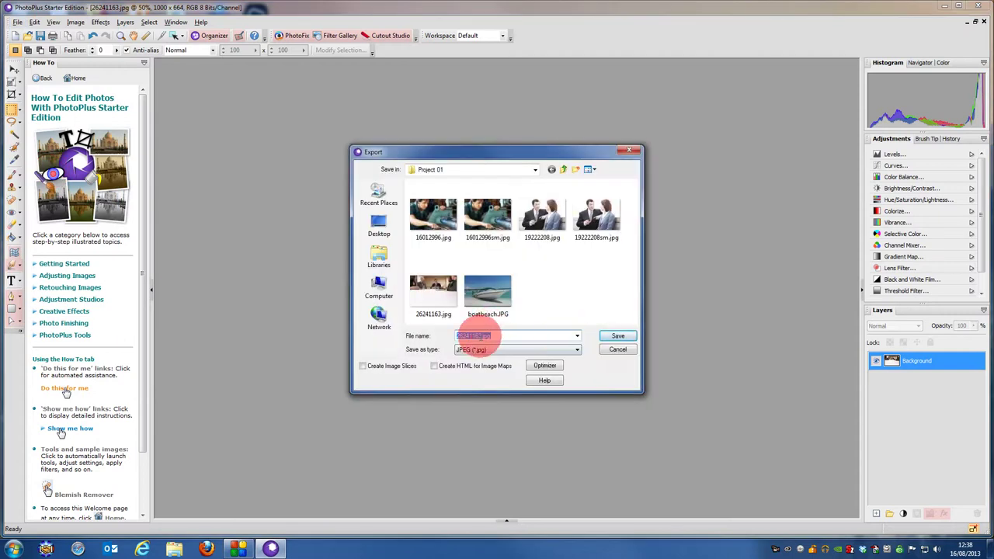
pyautogui.click(503, 360)
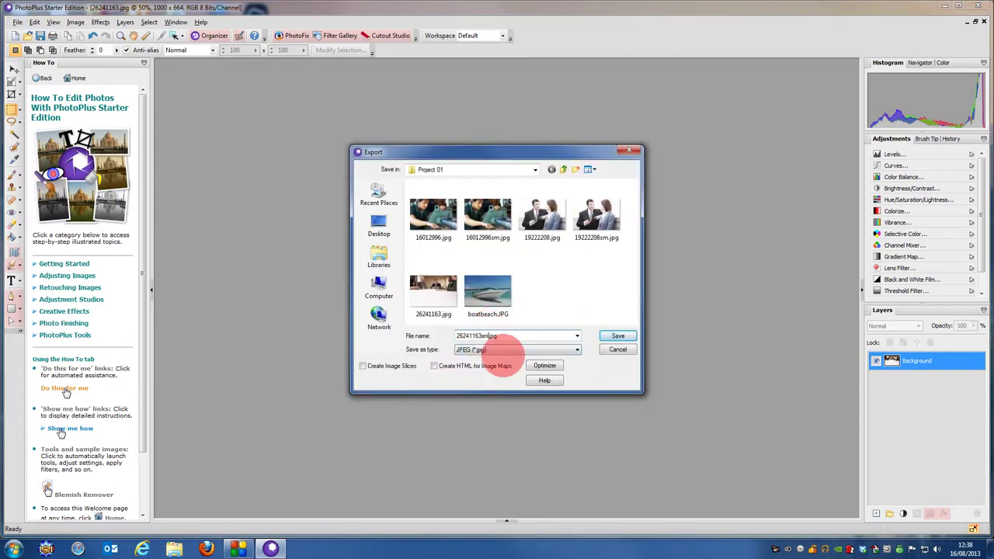
pyautogui.click(618, 336)
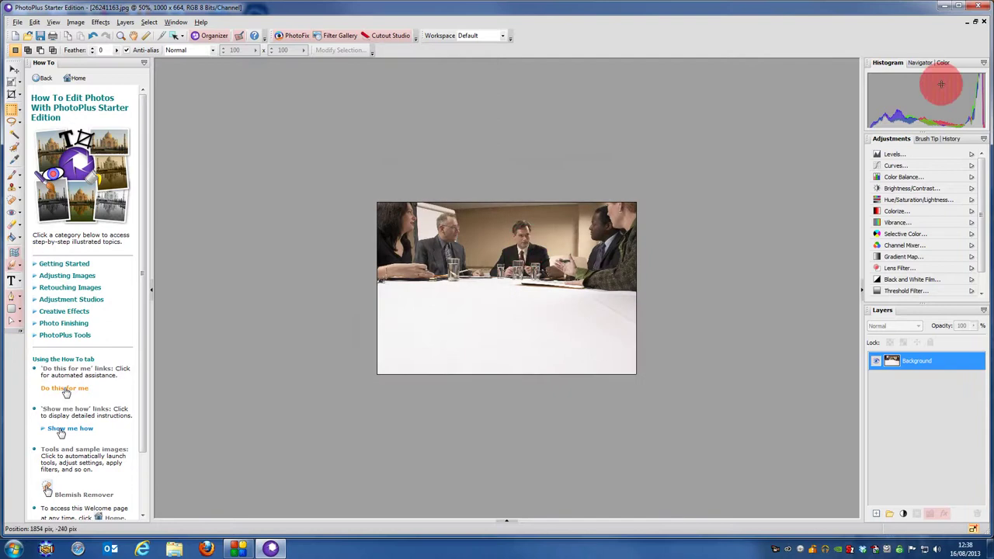
pyautogui.click(985, 25)
pyautogui.click(501, 298)
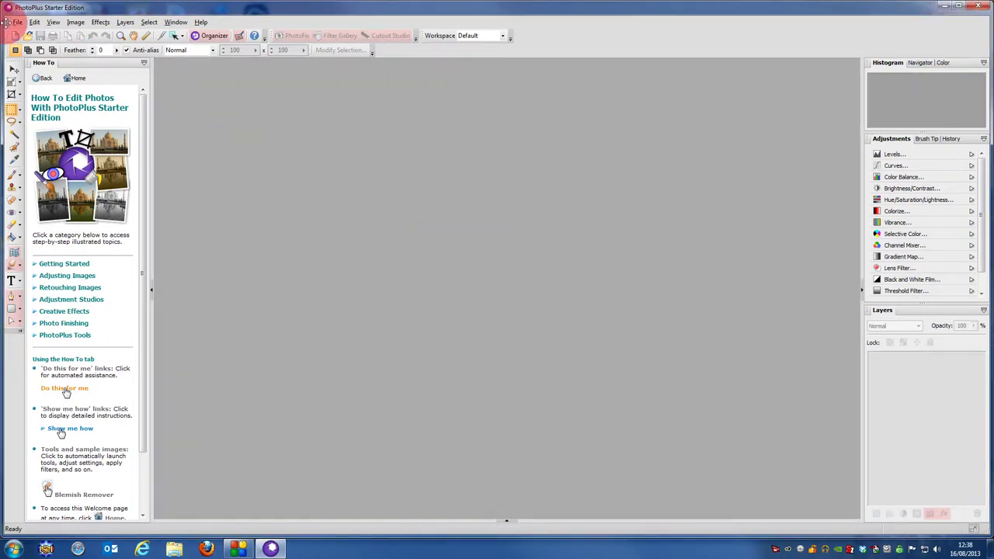
# Open boatbeach.JPG and set its image width to 1000 px.
pyautogui.click(28, 36)
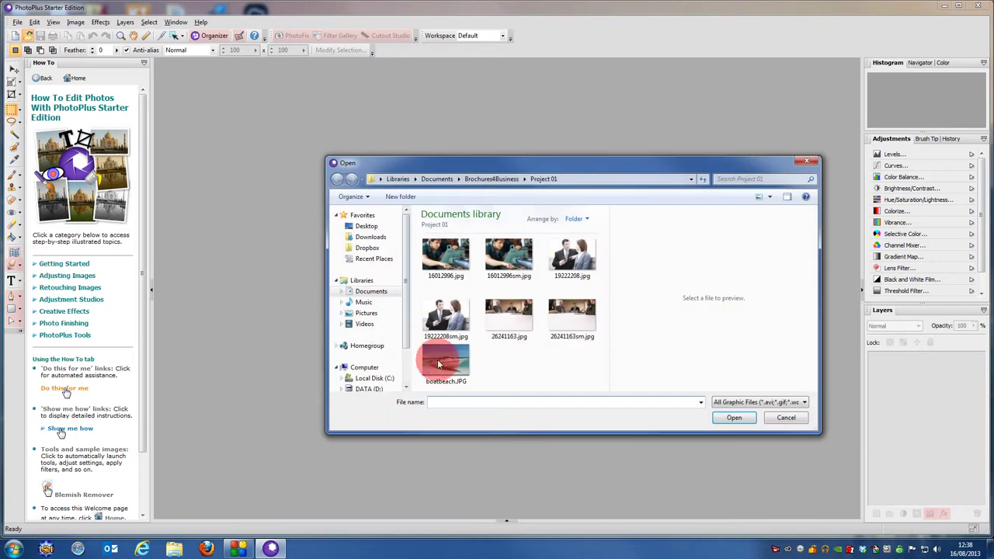
pyautogui.doubleClick(439, 363)
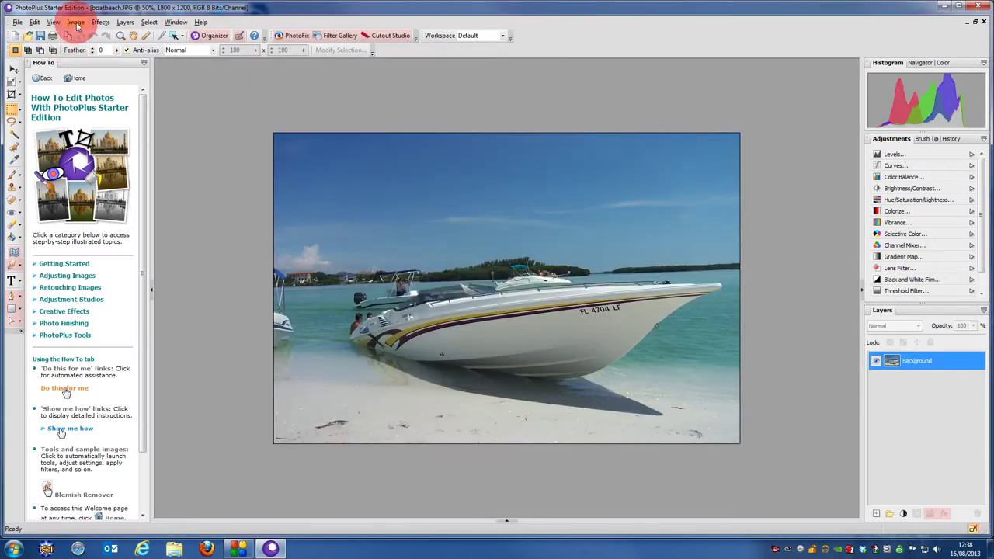
pyautogui.click(76, 22)
pyautogui.click(107, 111)
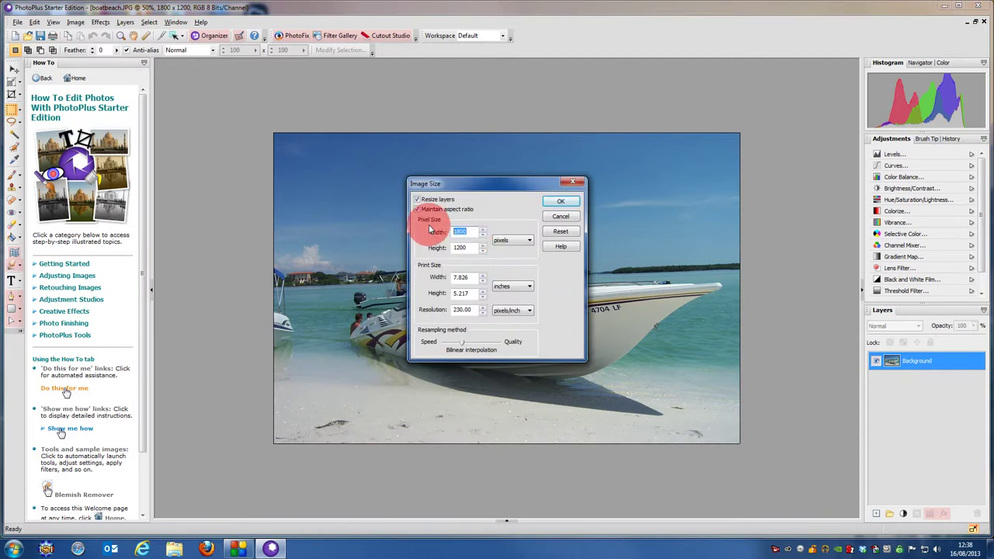
pyautogui.write('1000')
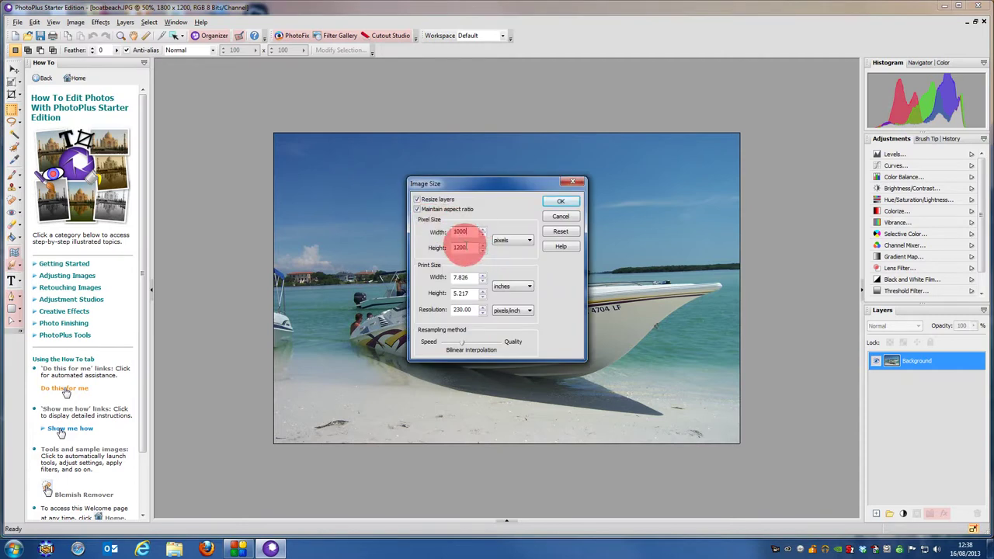
pyautogui.click(565, 201)
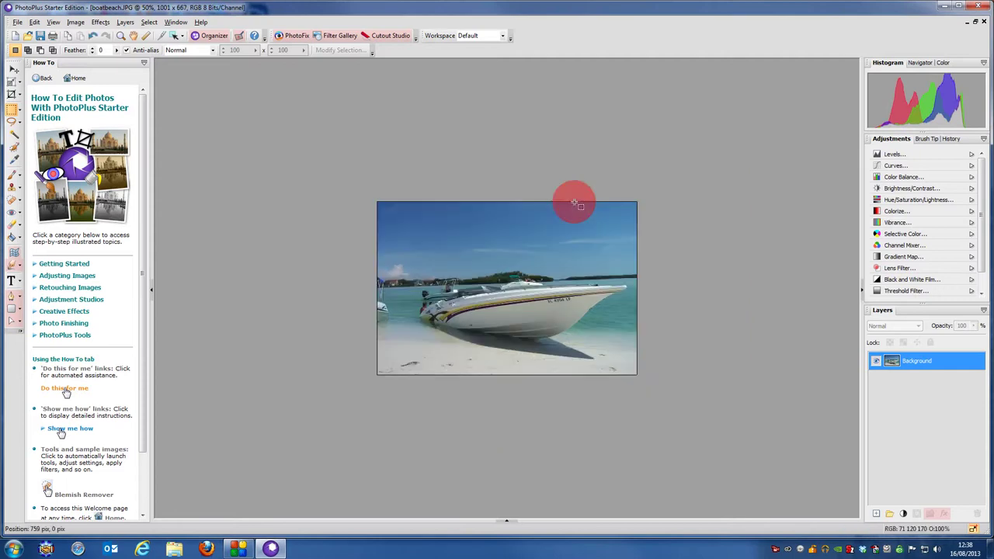
# Export the resized photo as boatbeachsm.jpg, then close the original without saving.
pyautogui.click(19, 21)
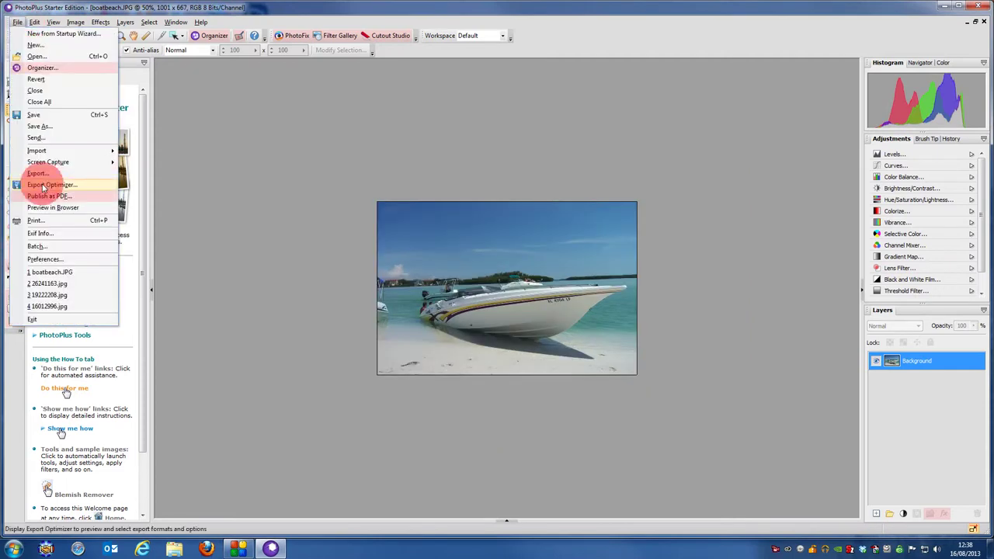
pyautogui.click(37, 173)
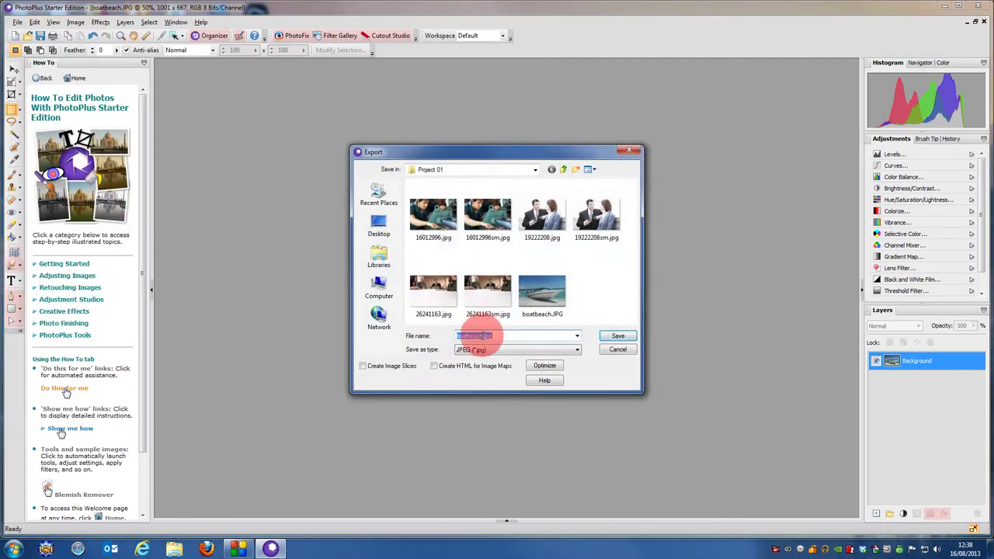
pyautogui.click(483, 336)
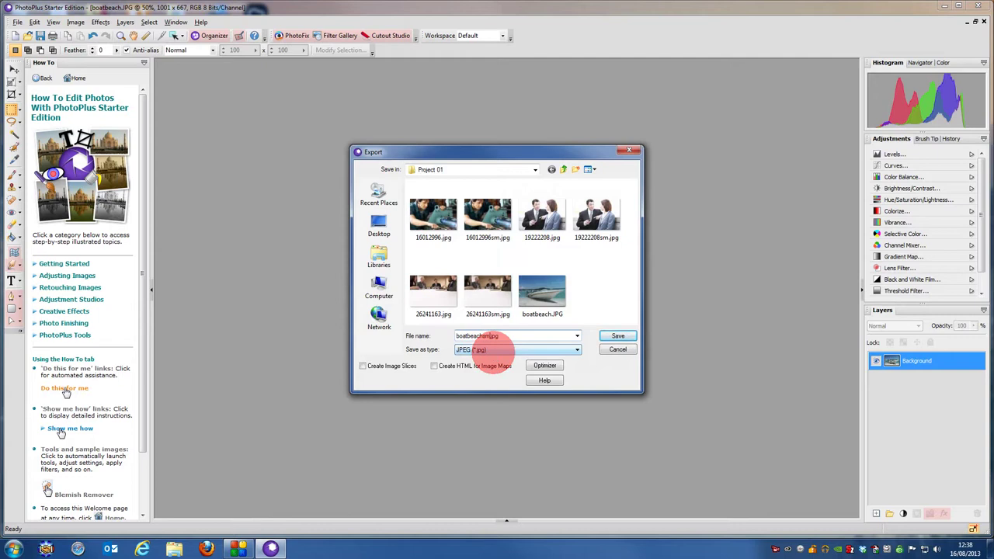
pyautogui.click(619, 335)
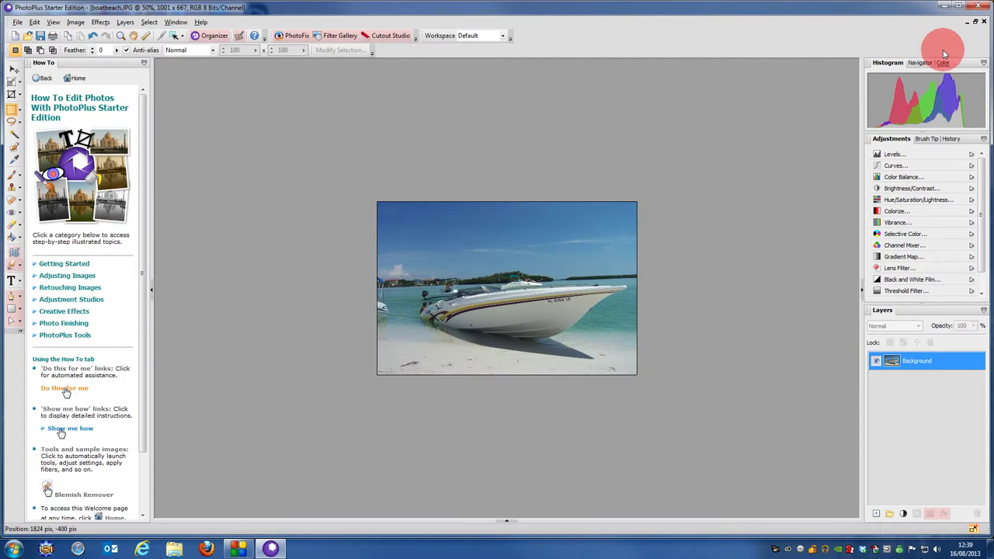
pyautogui.click(984, 22)
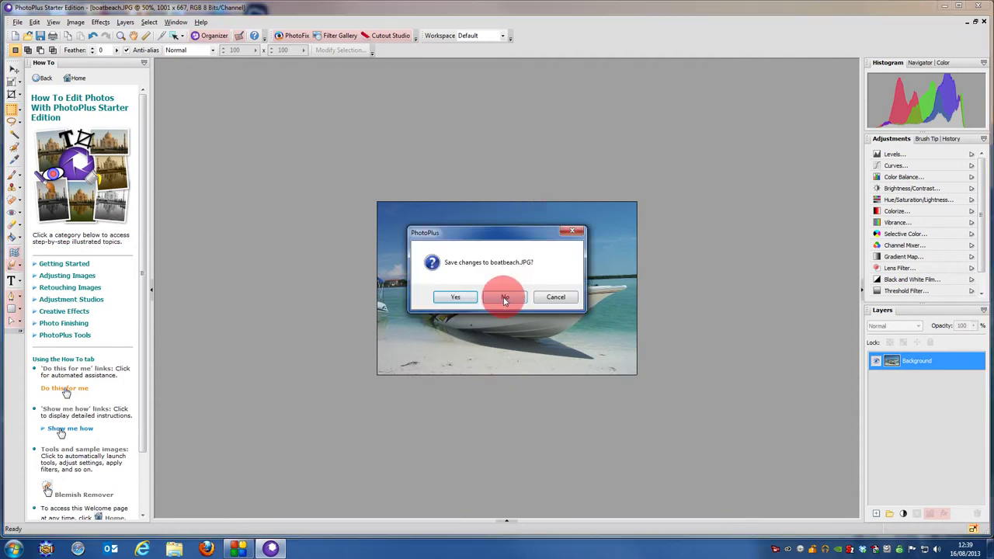
pyautogui.click(504, 298)
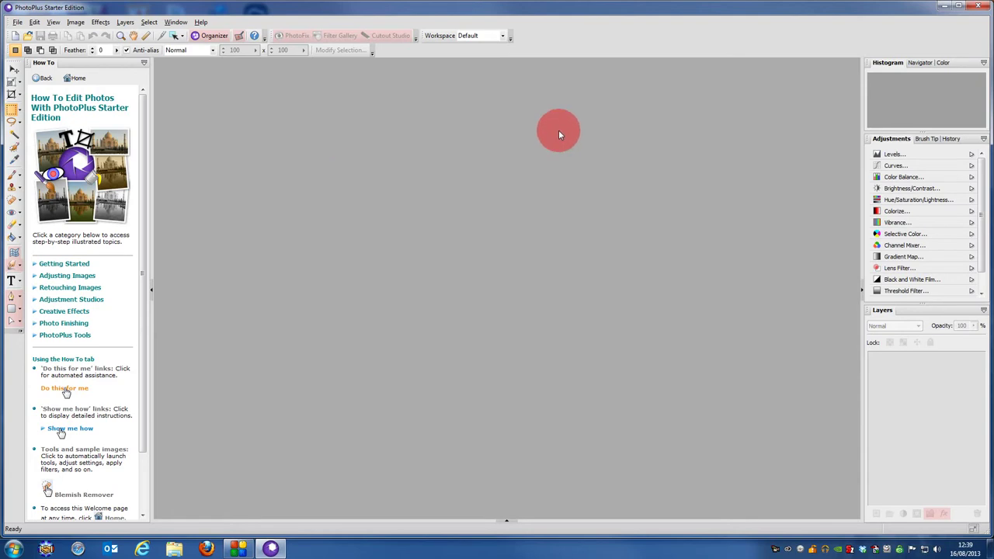
# Close the PhotoPlus window and dismiss the Upgrade Information dialog.
pyautogui.click(976, 8)
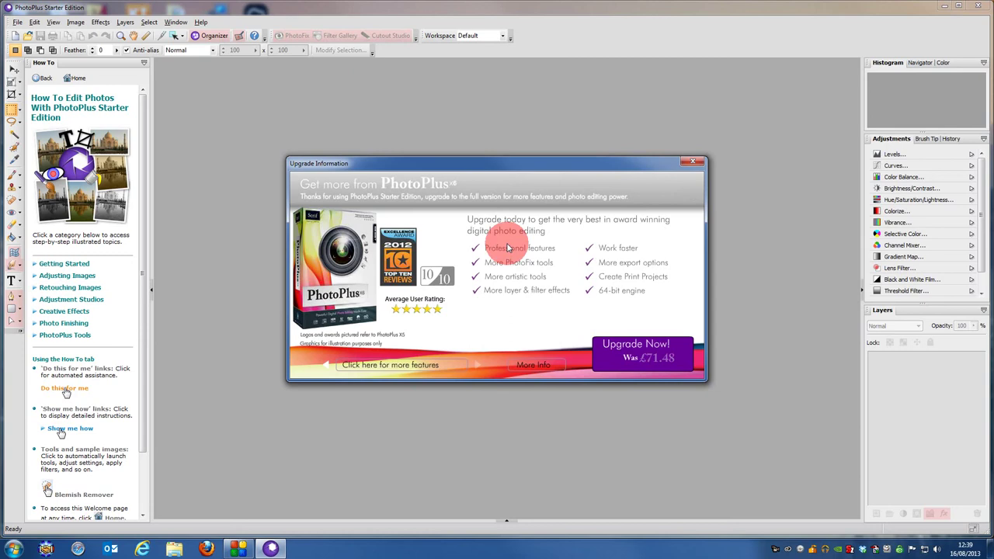
pyautogui.click(699, 165)
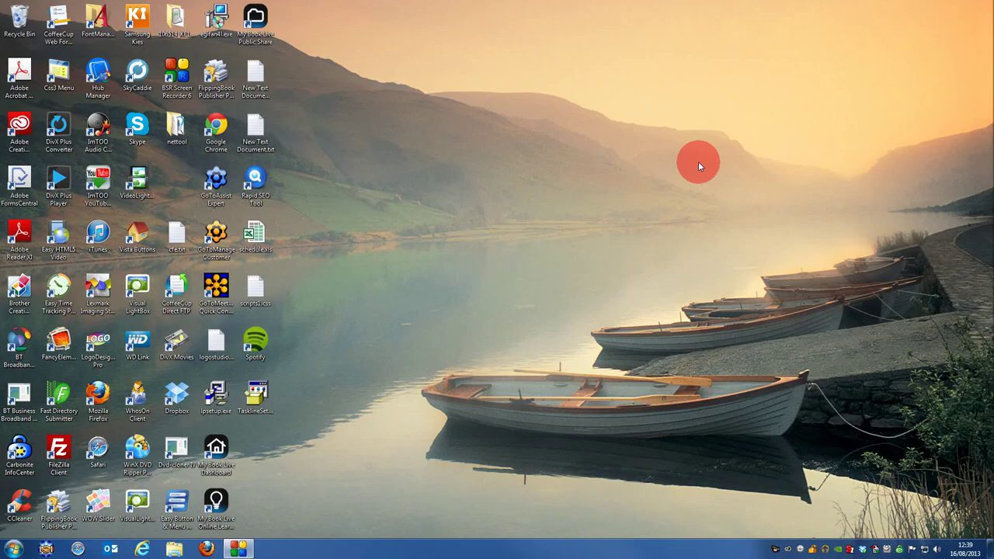